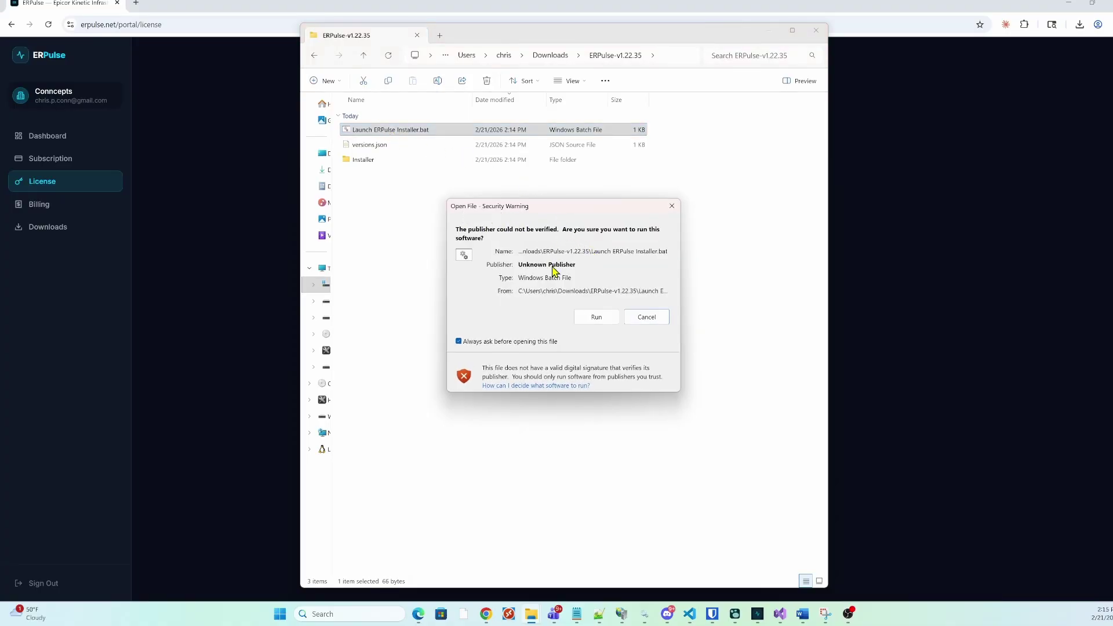
# Run 'Launch ERPulse Installer.bat' past the unverified-publisher warning and the SmartScreen block
pyautogui.click(594, 322)
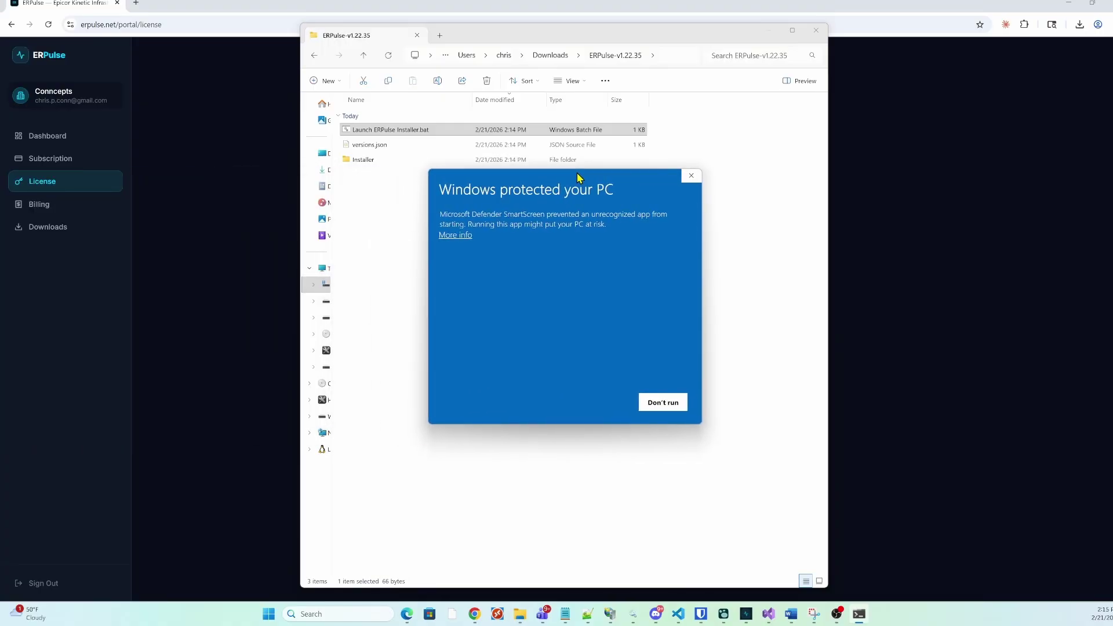
pyautogui.click(455, 236)
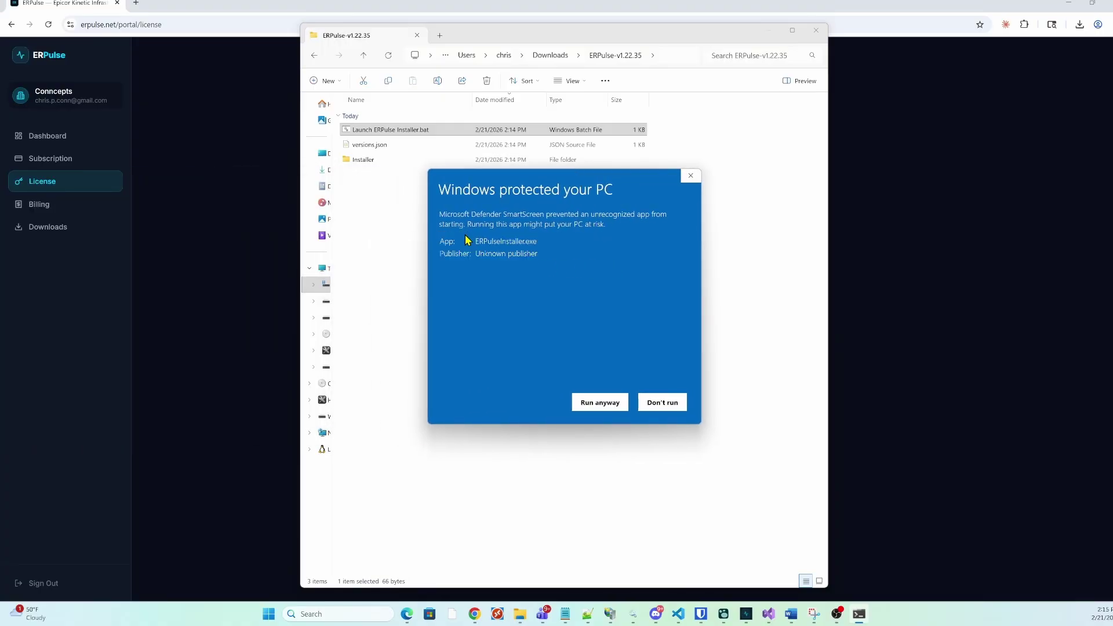
pyautogui.click(601, 403)
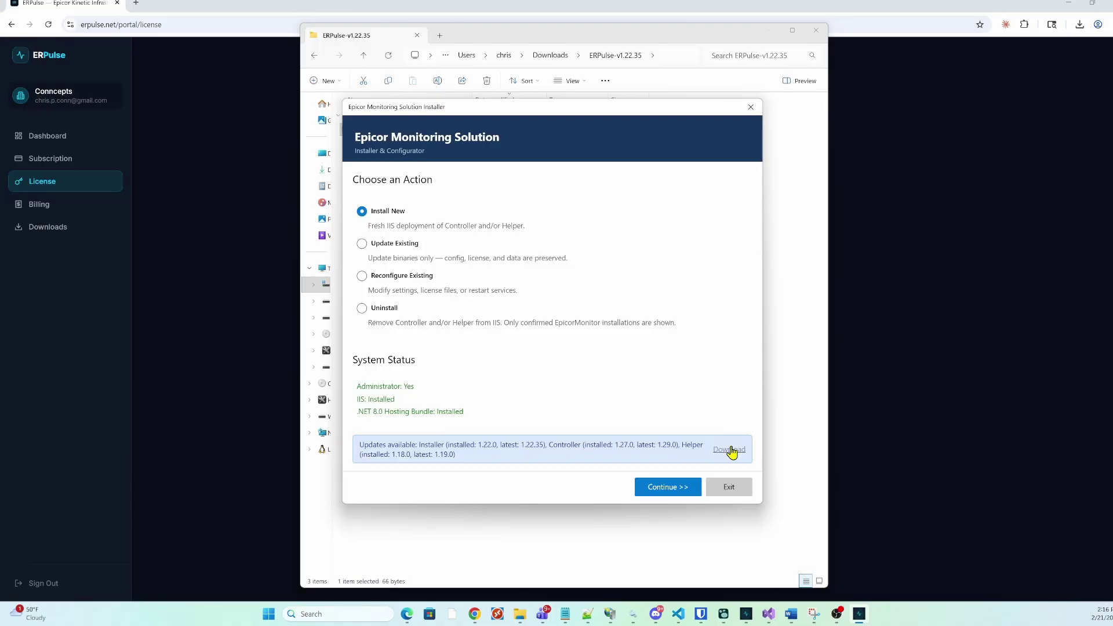
# Choose Update Existing to list the detected Controller 1.27.0.0 and Helper 1.18.0.0 installations
pyautogui.click(397, 243)
pyautogui.click(661, 491)
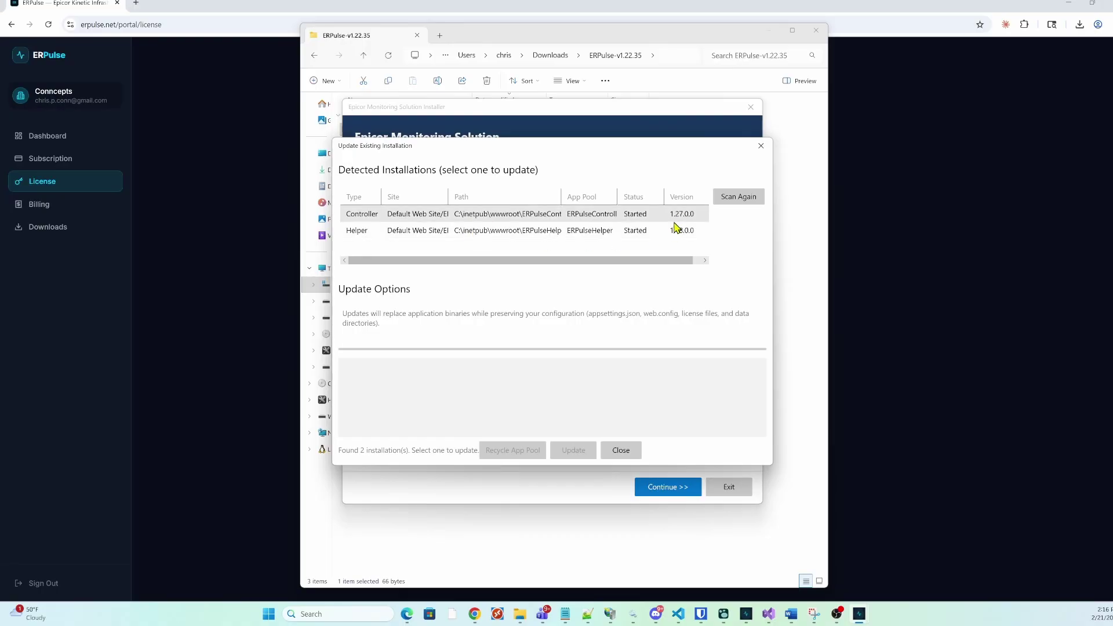
# Review the existing Controller's General, Auth, Email and License settings, then choose Uninstall as the action
pyautogui.press('Escape')
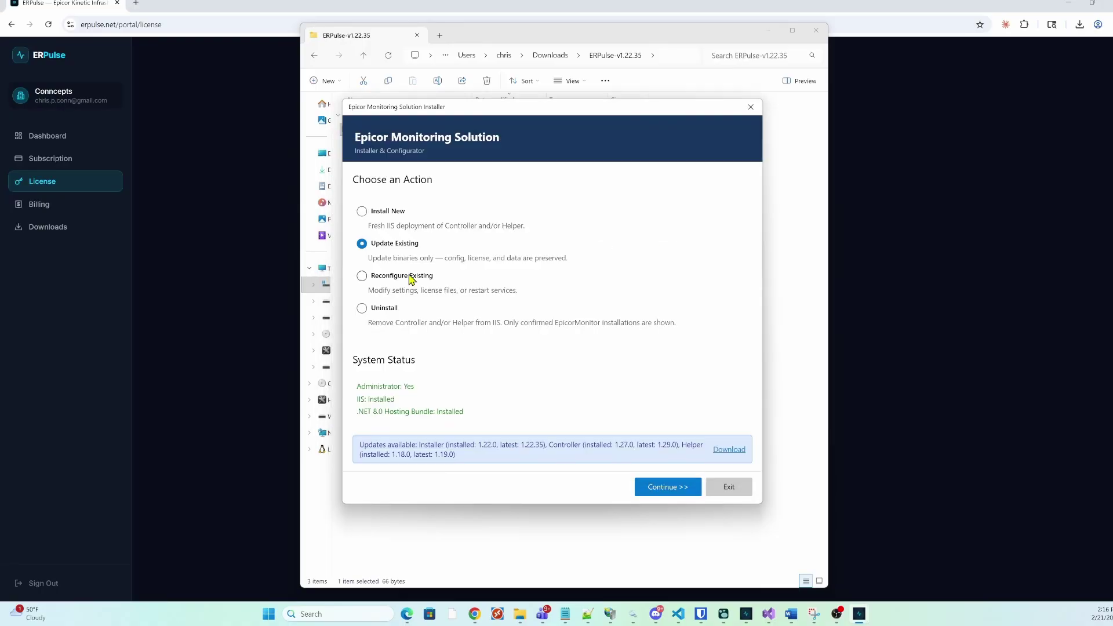
pyautogui.click(407, 276)
pyautogui.click(661, 487)
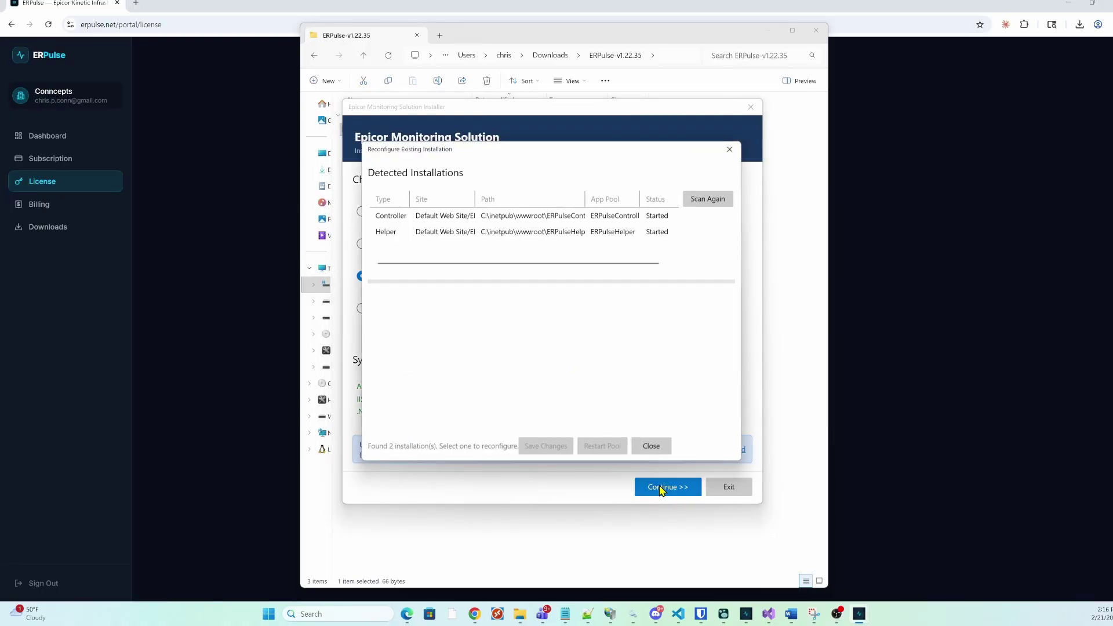
pyautogui.click(445, 216)
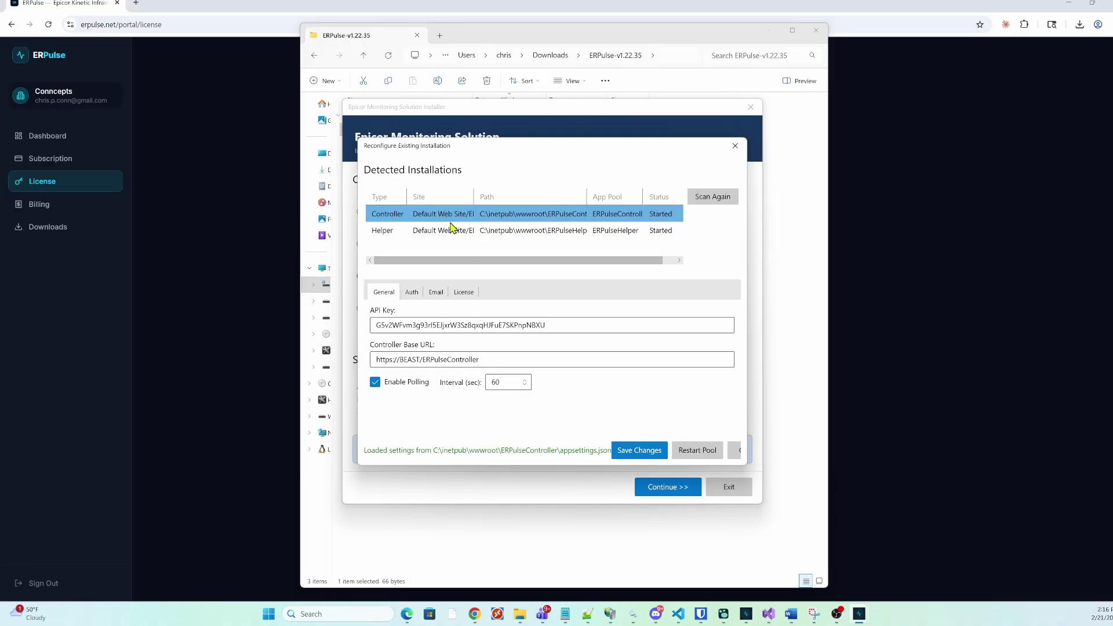
pyautogui.click(414, 292)
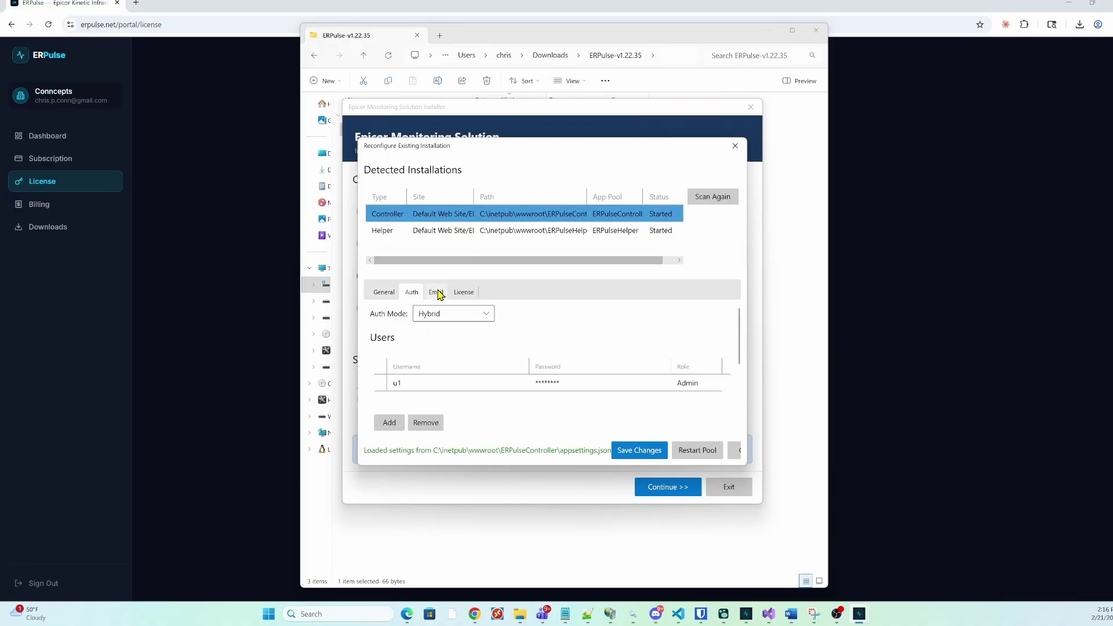
pyautogui.click(437, 293)
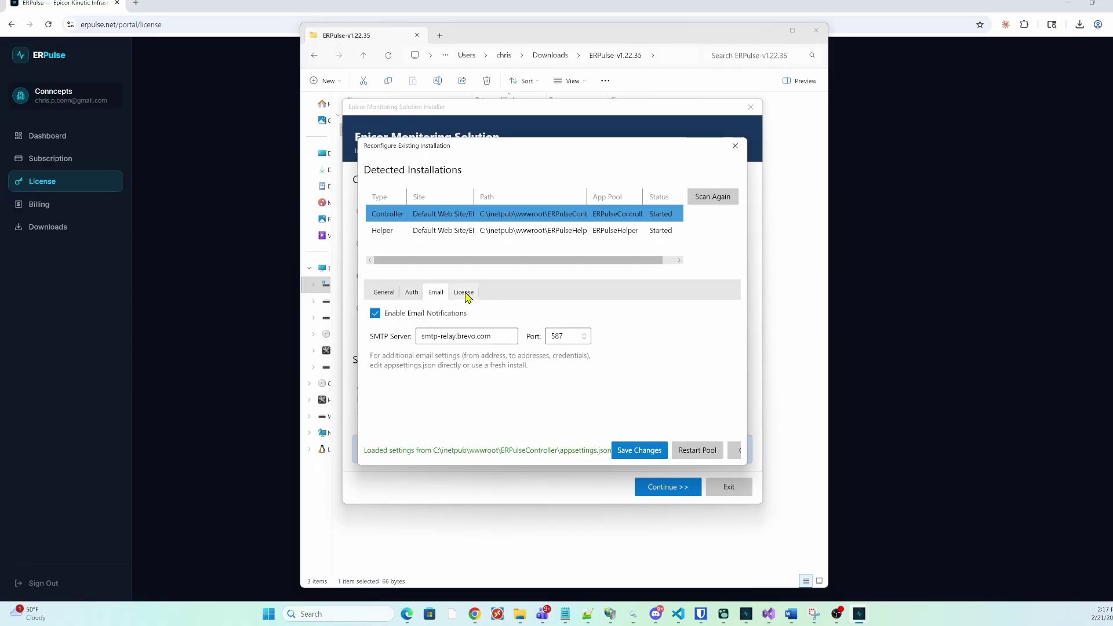
pyautogui.click(465, 293)
pyautogui.click(383, 313)
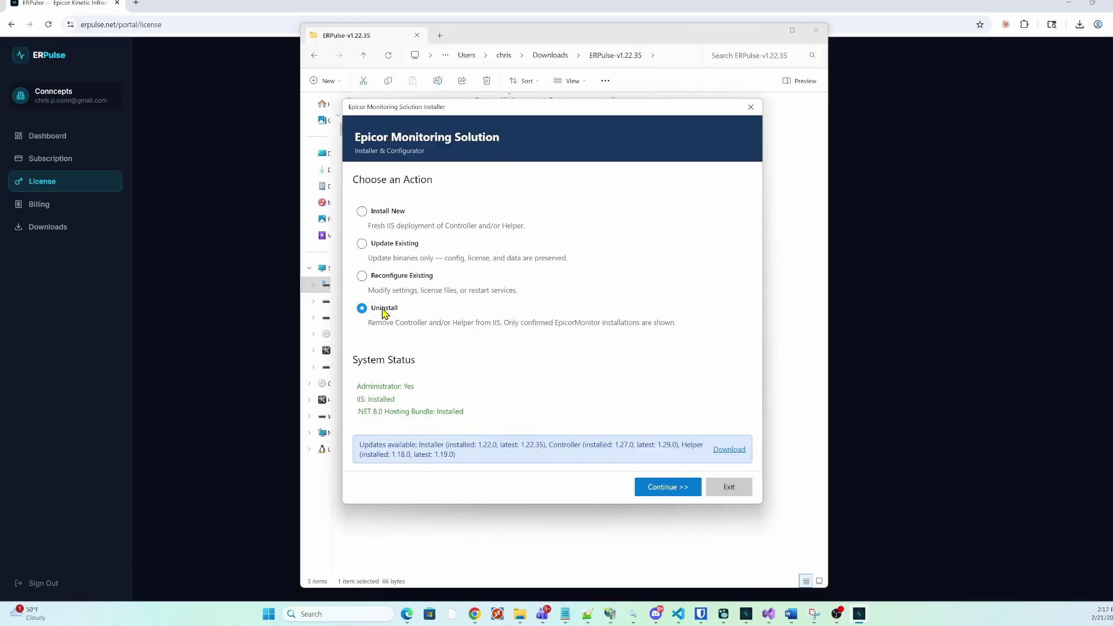
# Select the Helper installation and start uninstalling it, including its physical files
pyautogui.click(656, 491)
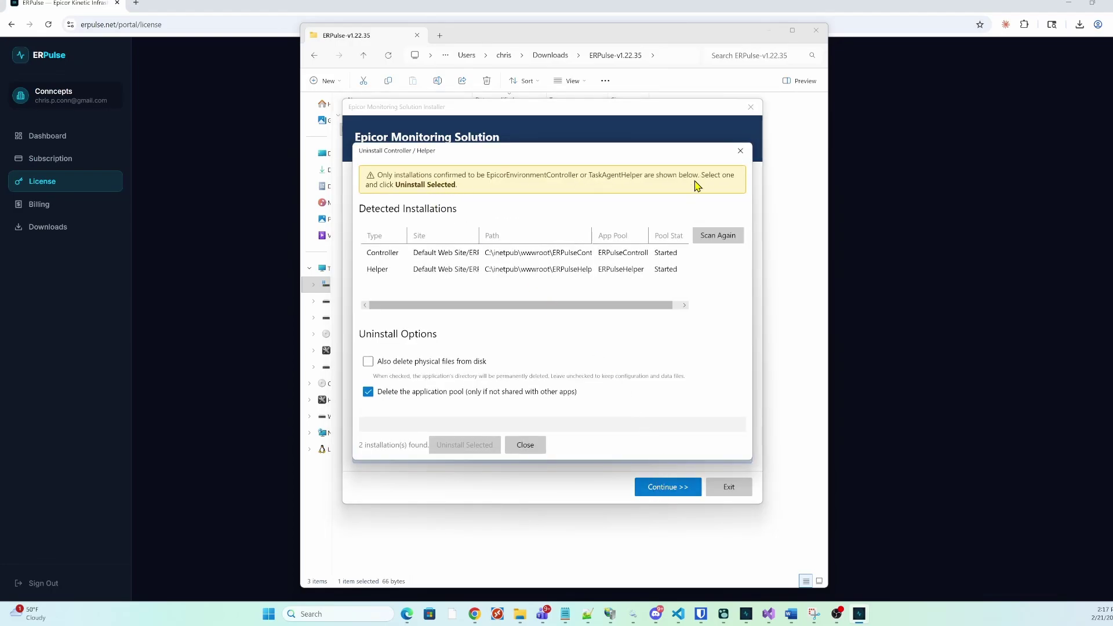
pyautogui.click(459, 273)
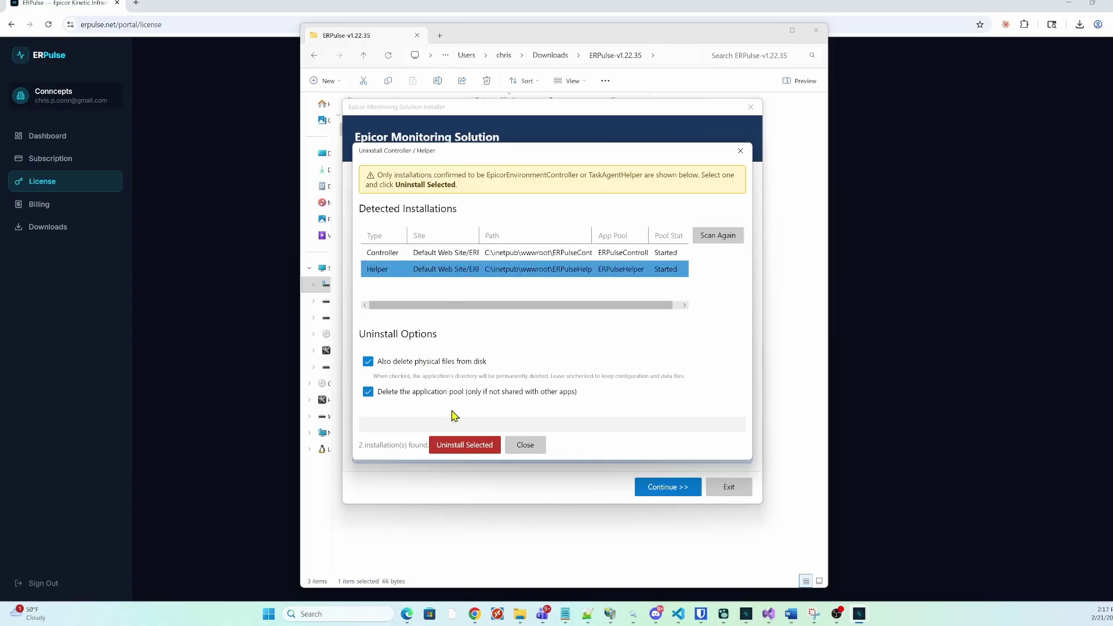
pyautogui.click(461, 445)
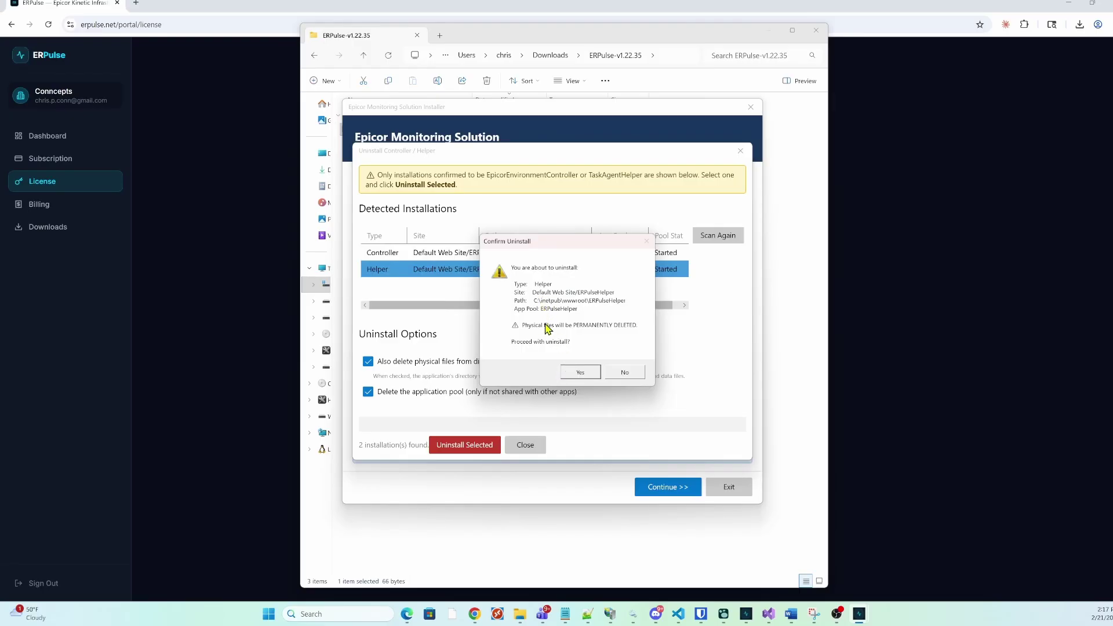
# Confirm the Helper uninstall, then start Install New with both components and default Controller IIS settings
pyautogui.click(580, 371)
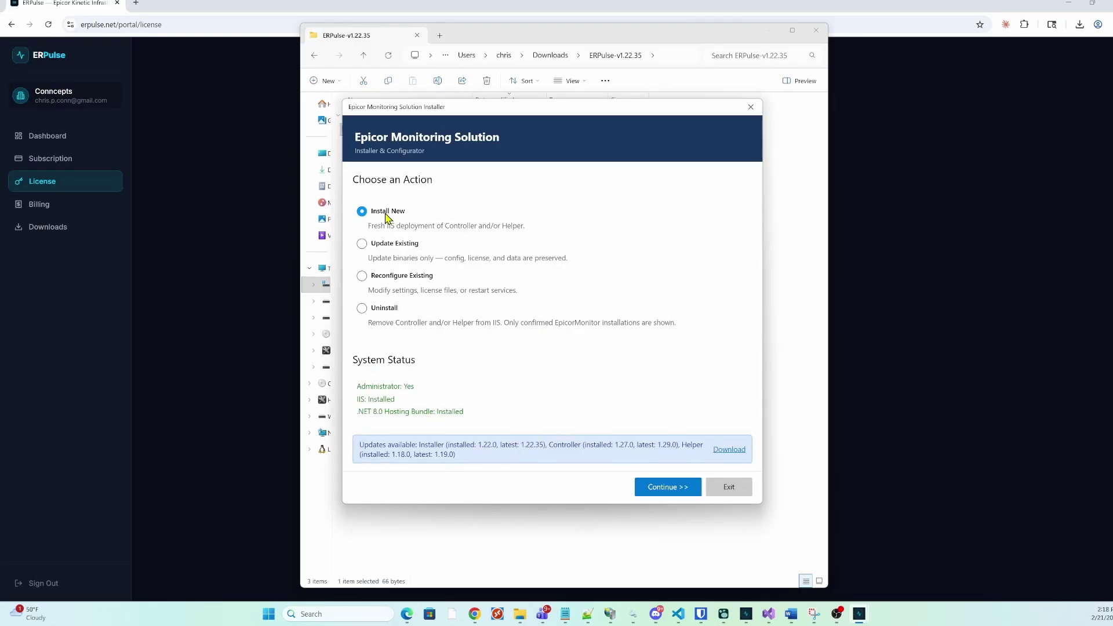
pyautogui.click(663, 488)
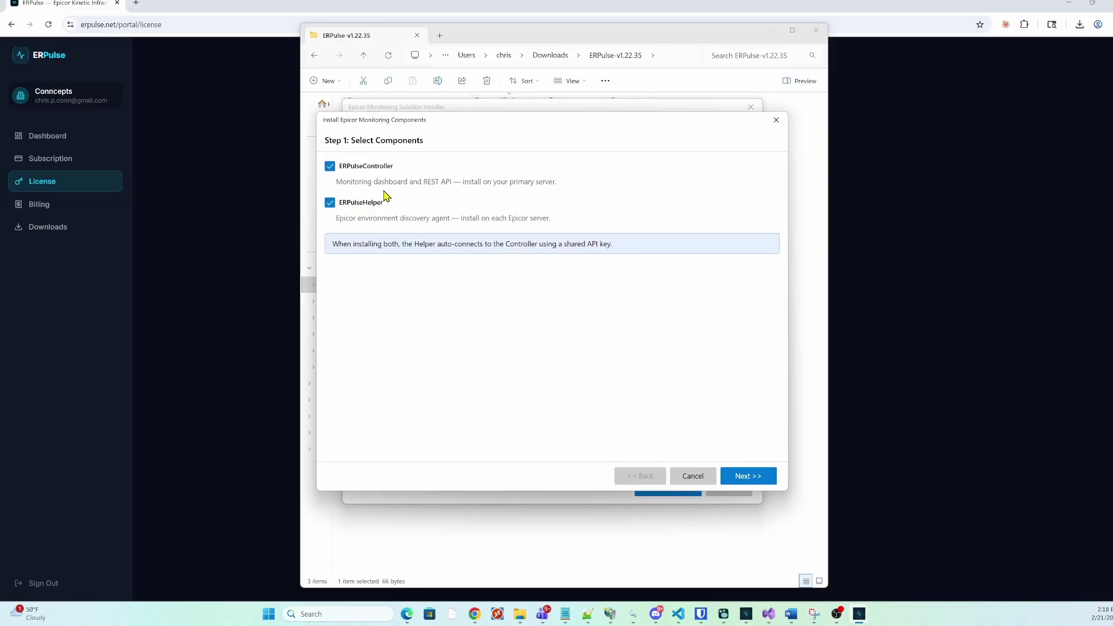
pyautogui.click(338, 207)
pyautogui.click(743, 476)
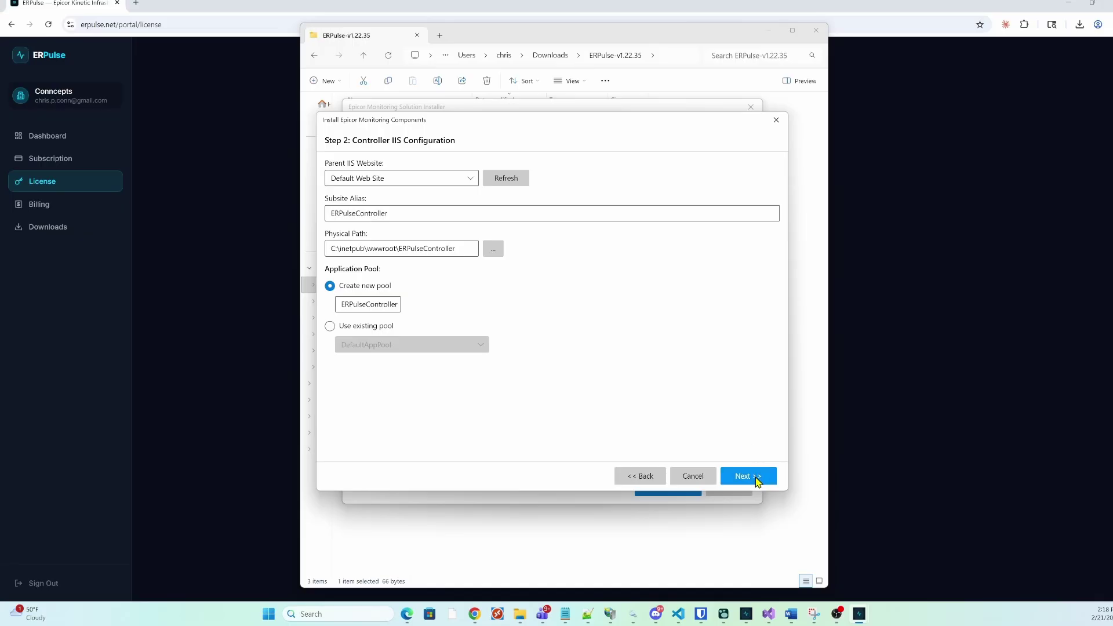
pyautogui.click(756, 480)
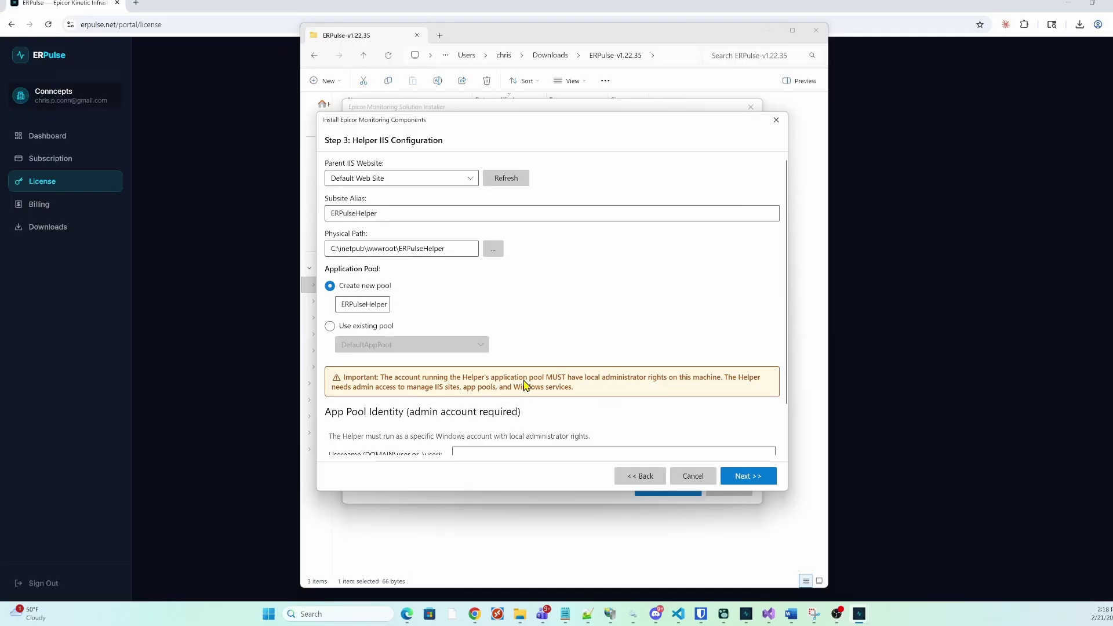
# Enter Helper app pool username 'test' and its password, verify the credentials, and continue
pyautogui.scroll(-2, 537, 392)
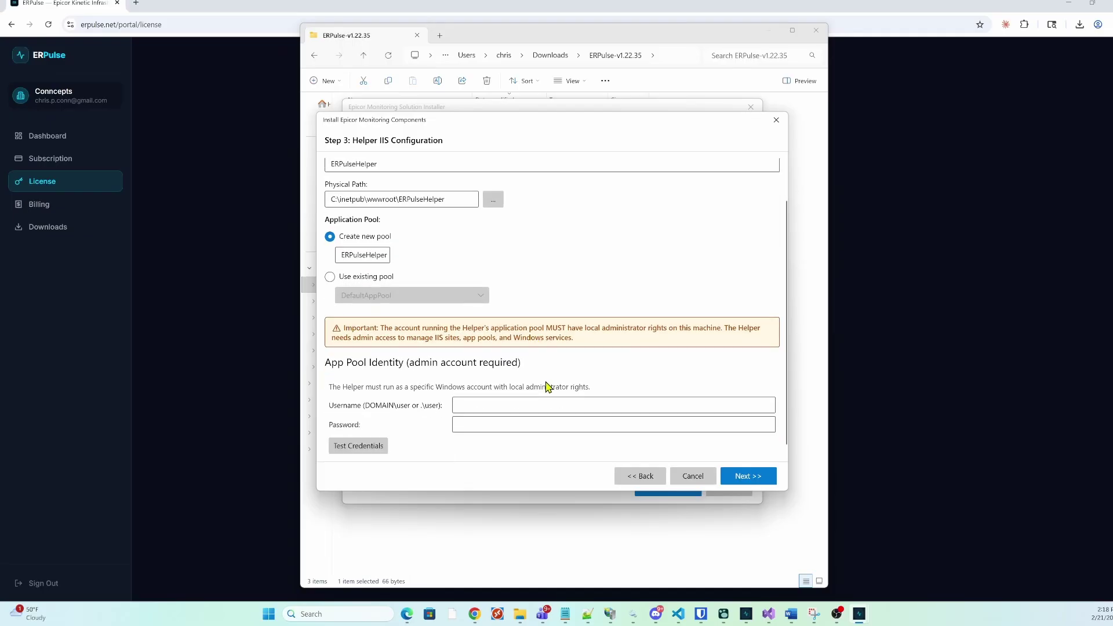
pyautogui.click(470, 392)
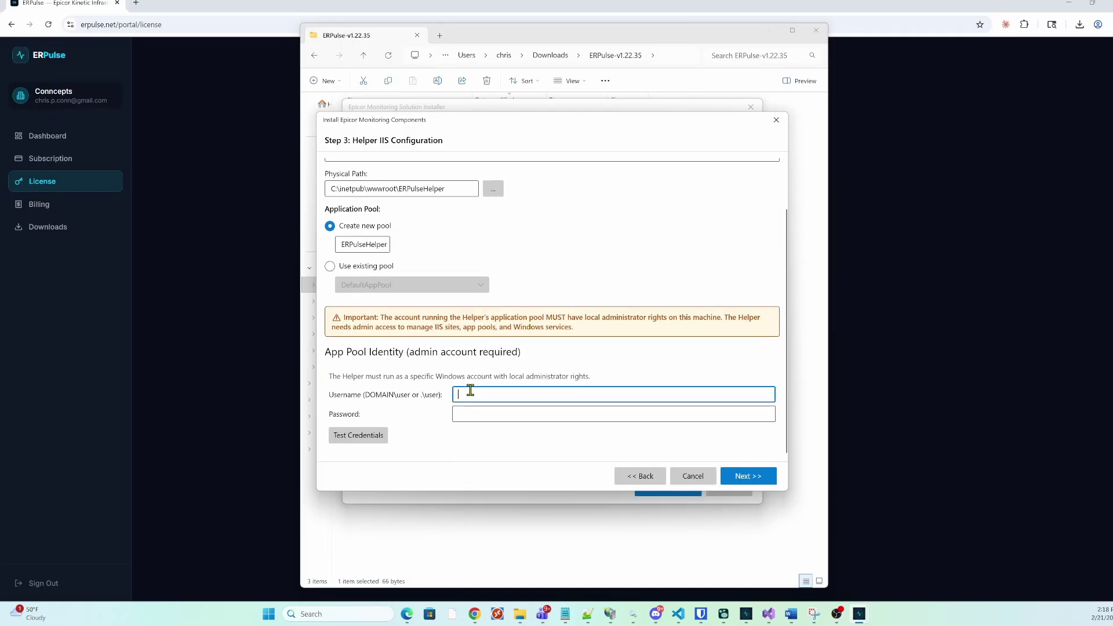
pyautogui.write('test')
pyautogui.click(473, 413)
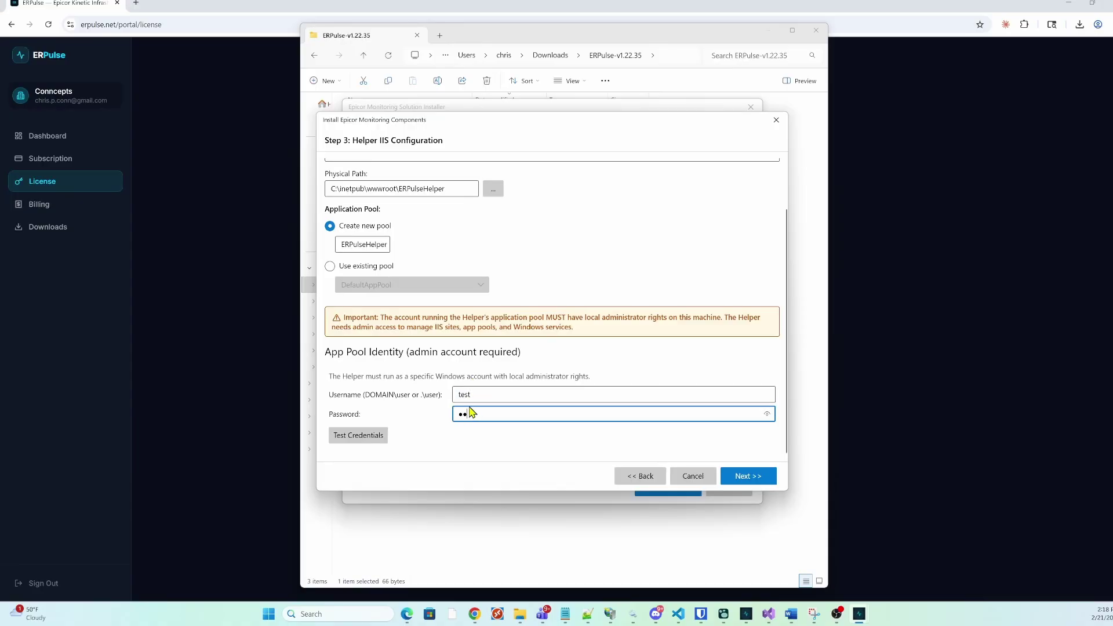
pyautogui.click(382, 439)
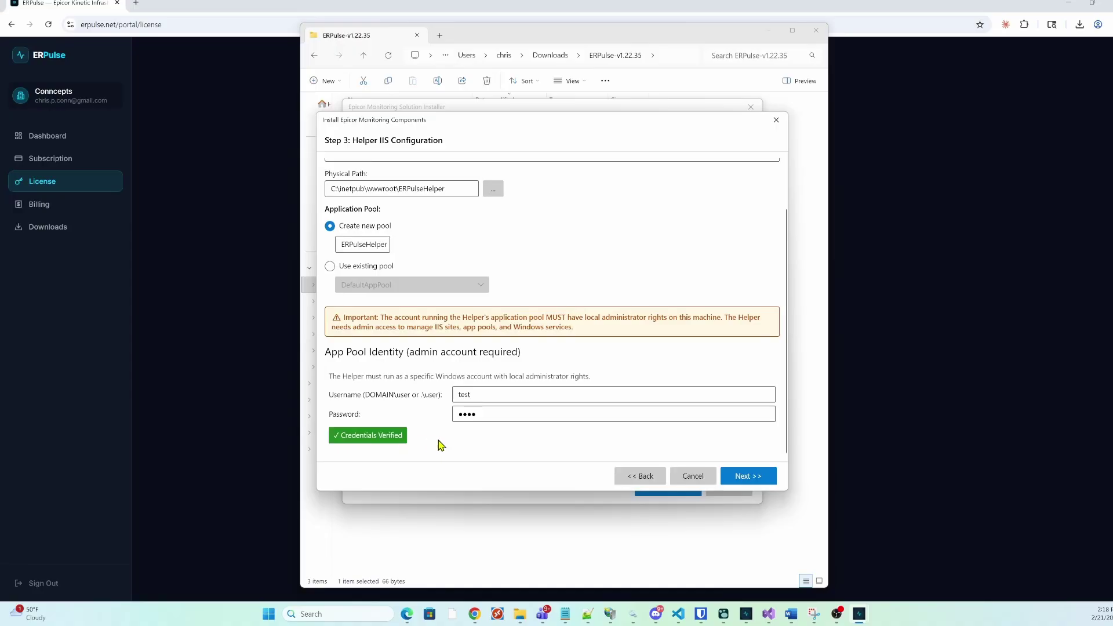
pyautogui.click(746, 475)
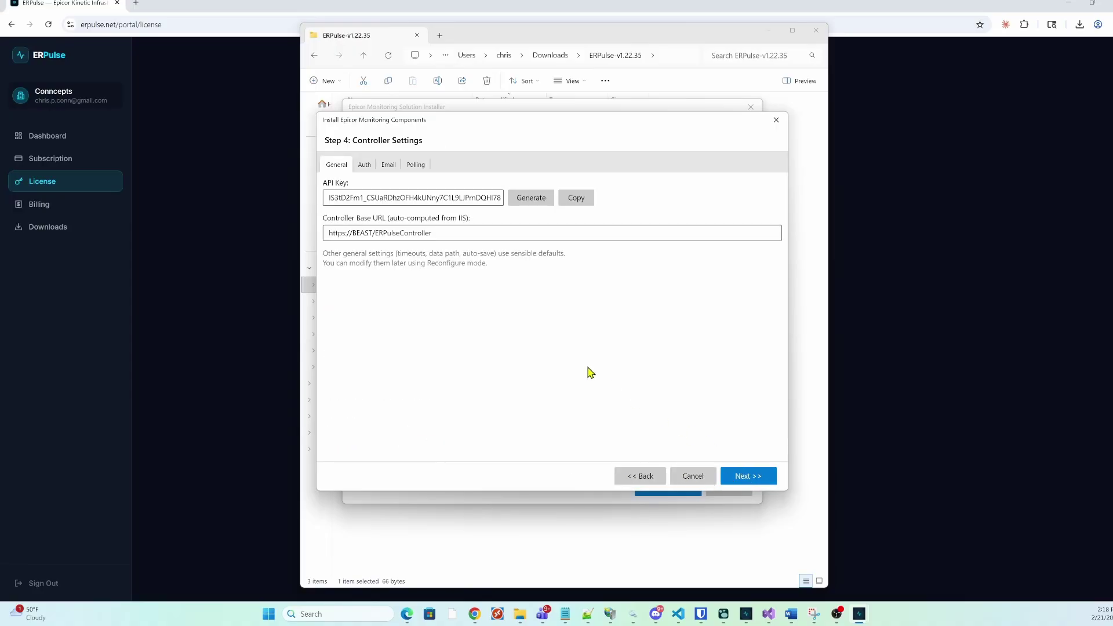
# Check the API key and Base URL, then set the Controller's authentication mode to Hybrid
pyautogui.click(370, 198)
pyautogui.click(427, 233)
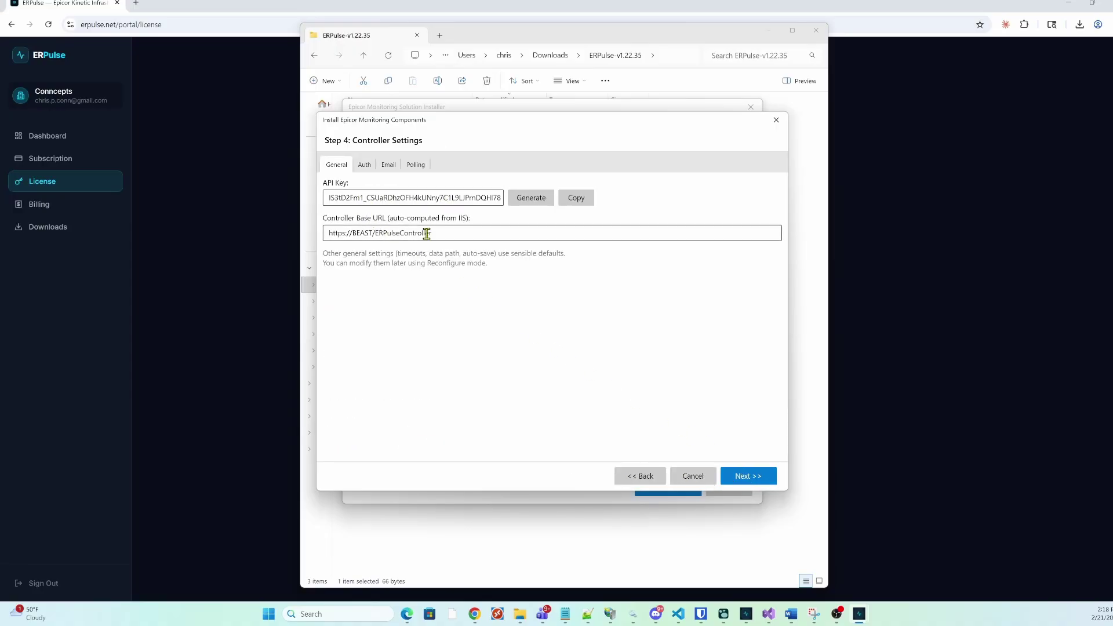
pyautogui.moveTo(422, 233); pyautogui.dragTo(328, 237)
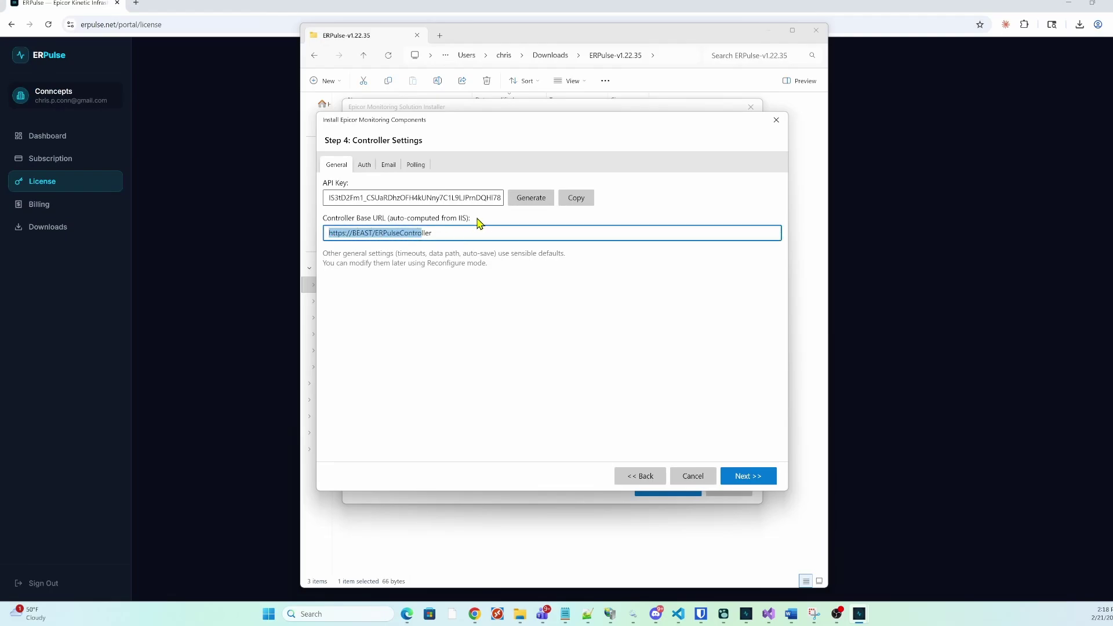
pyautogui.click(365, 165)
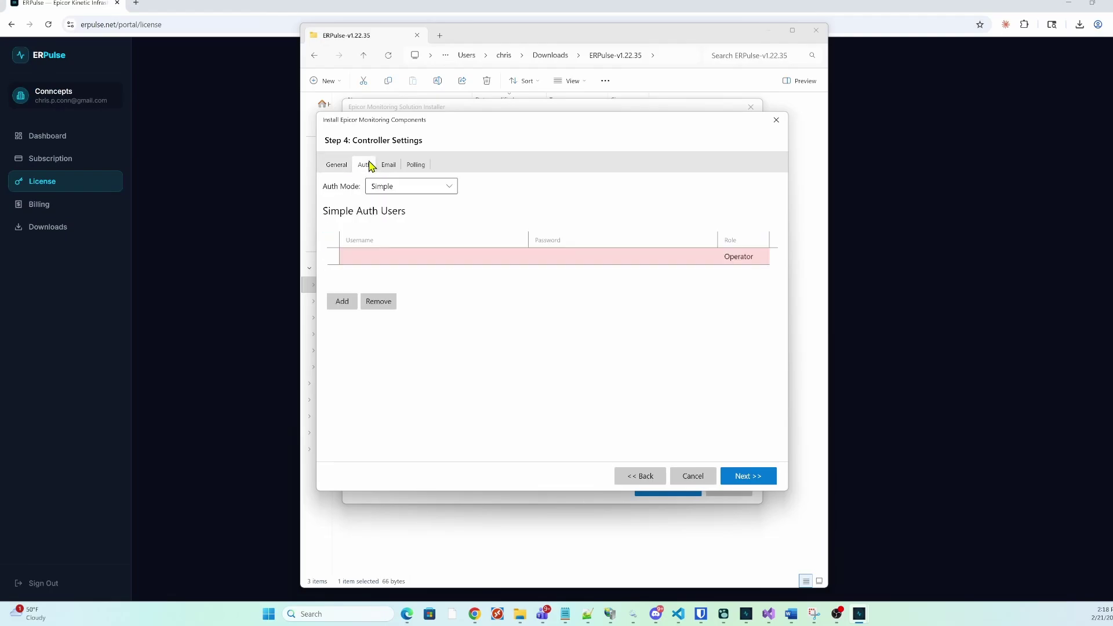
pyautogui.click(410, 193)
pyautogui.press('Down')
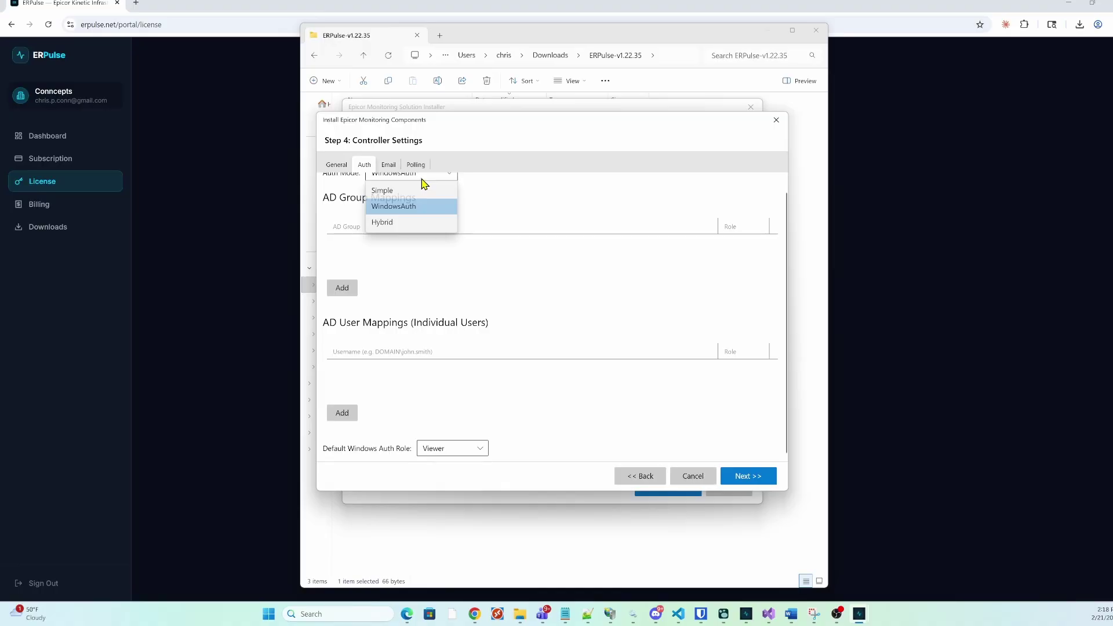
pyautogui.click(425, 187)
pyautogui.click(435, 187)
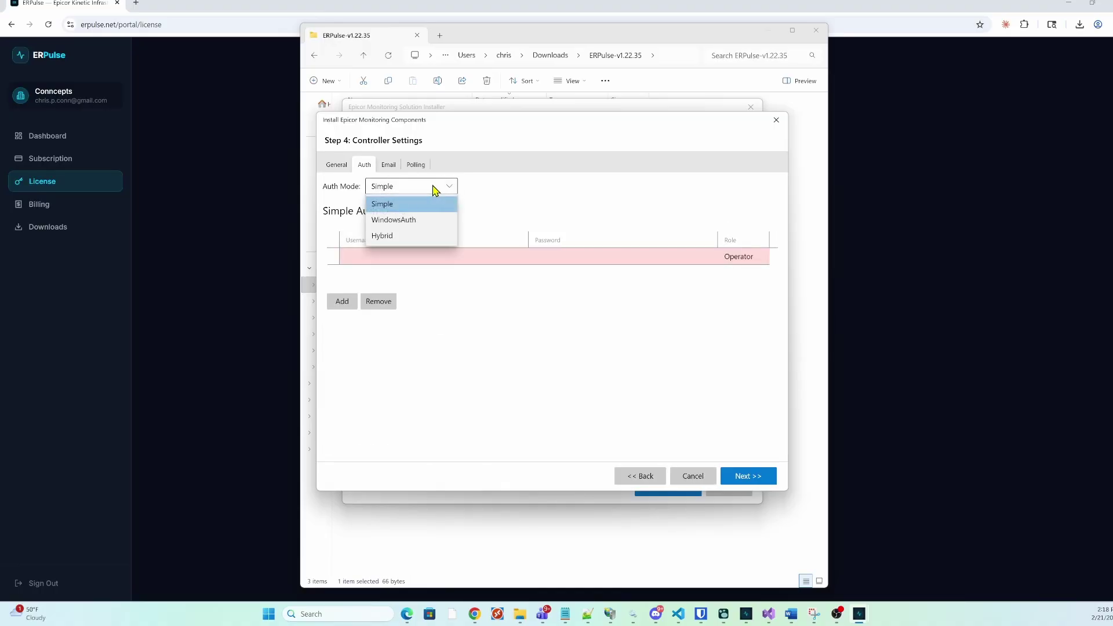
pyautogui.click(418, 223)
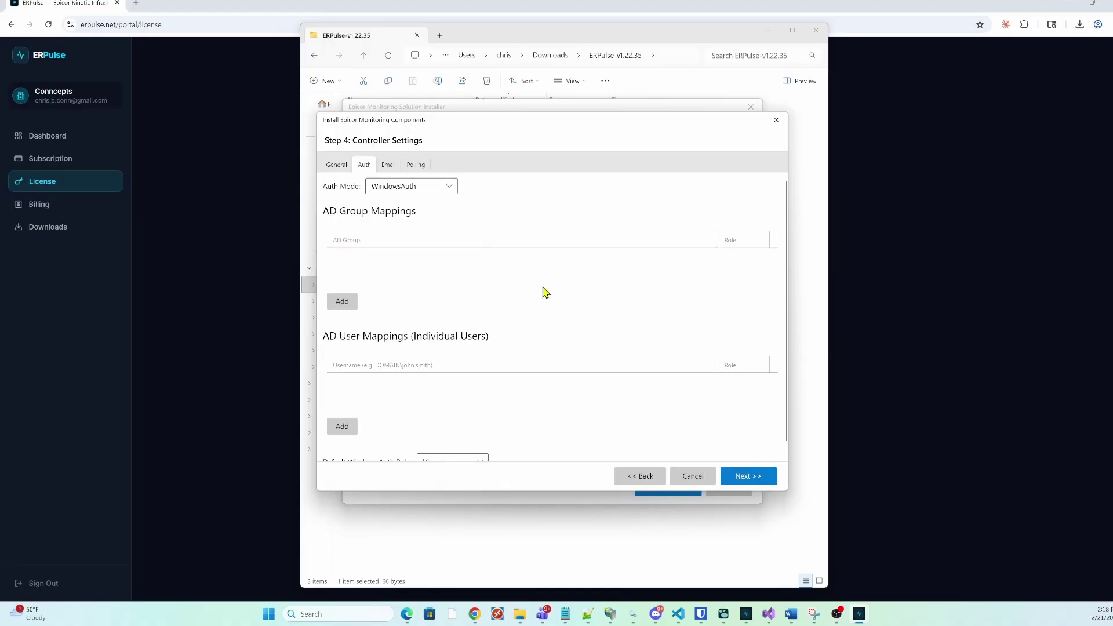
pyautogui.scroll(-1, 545, 294)
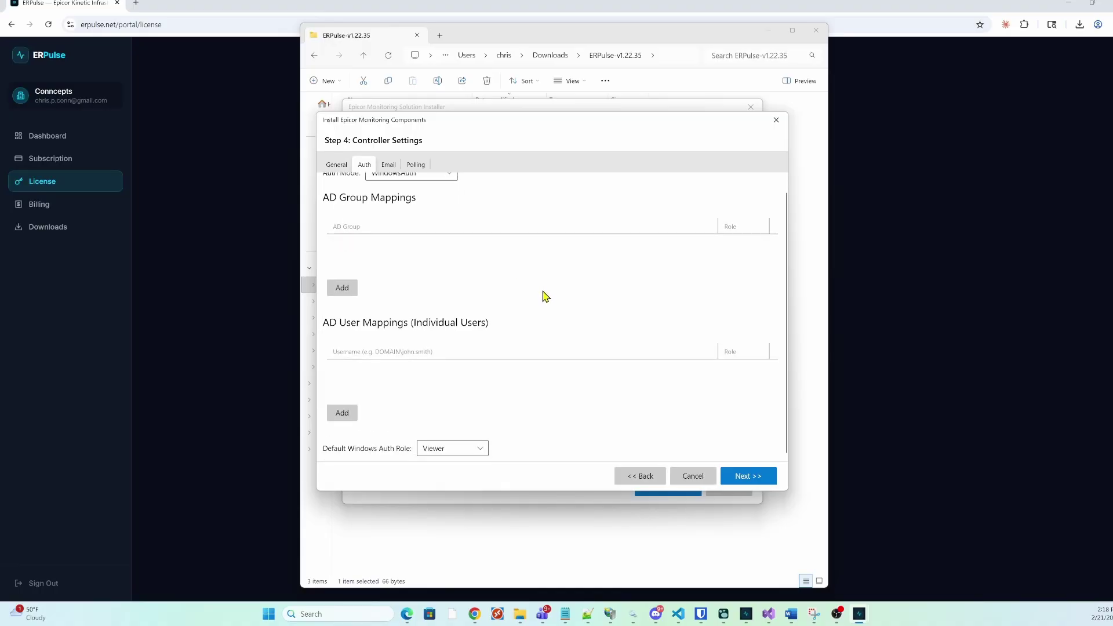
pyautogui.click(423, 184)
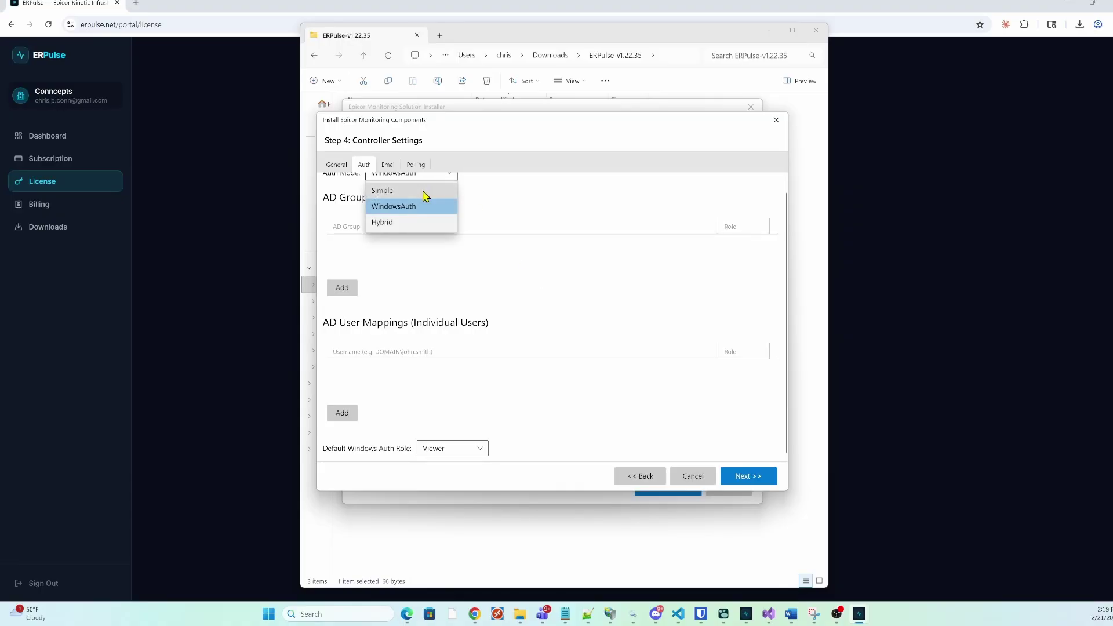
pyautogui.click(398, 223)
# Add a simple-auth user with a password and the Admin role
pyautogui.click(433, 250)
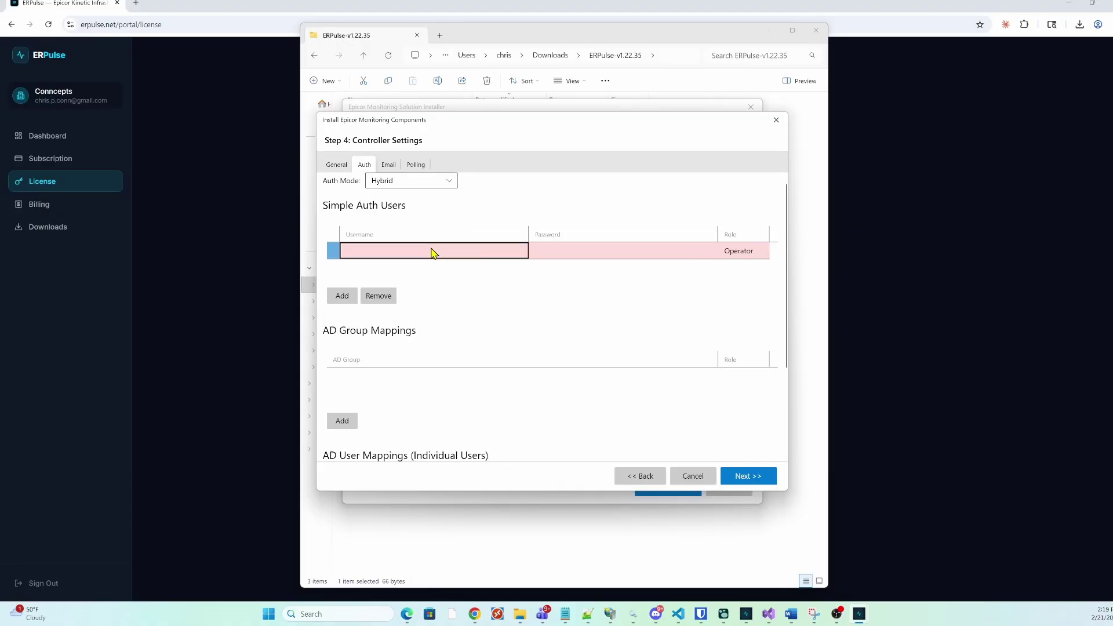
pyautogui.write('chr')
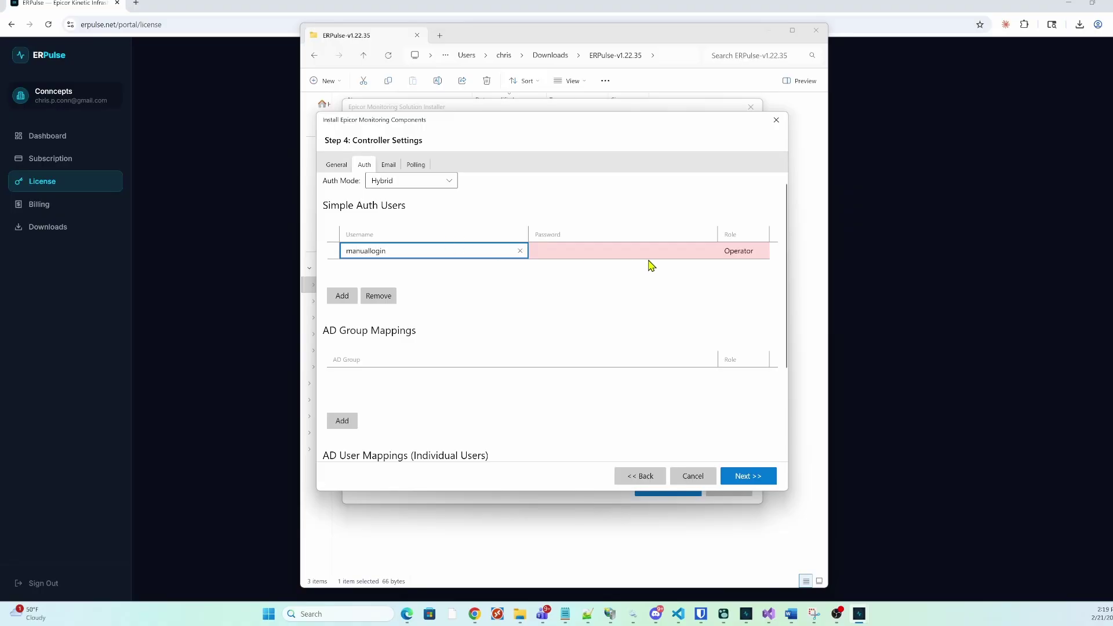
pyautogui.click(584, 253)
pyautogui.write('123456')
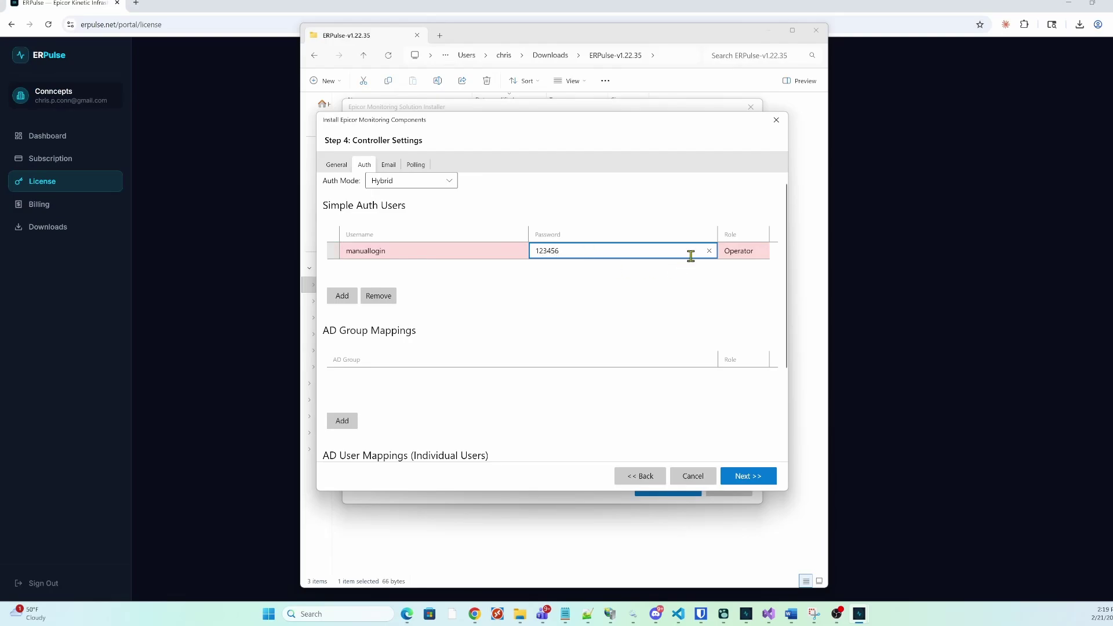
pyautogui.click(737, 253)
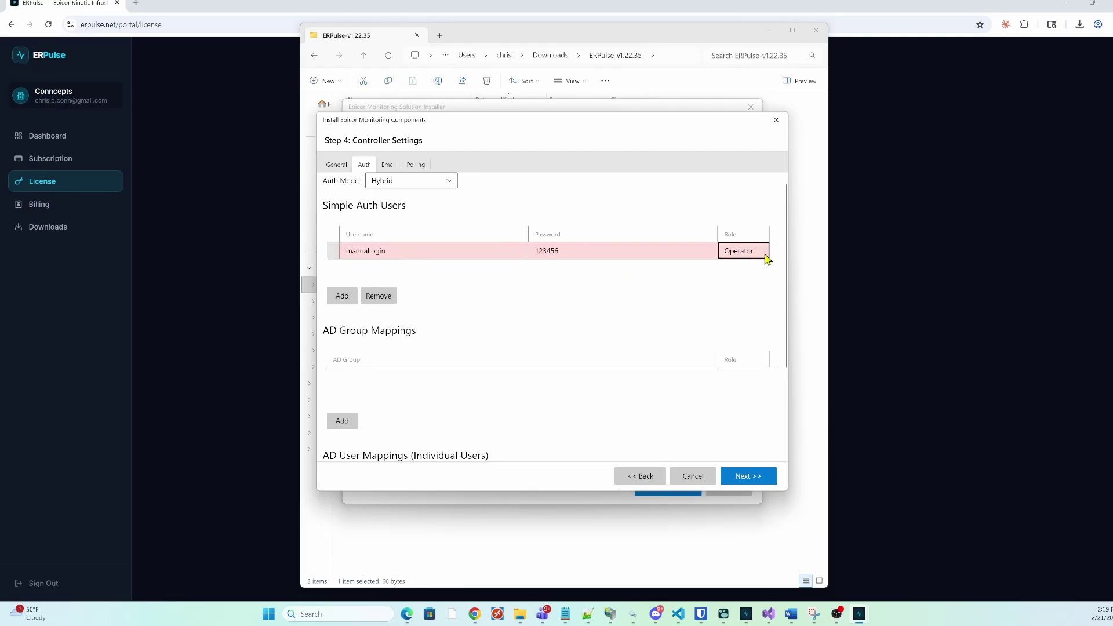
pyautogui.click(765, 252)
pyautogui.click(744, 299)
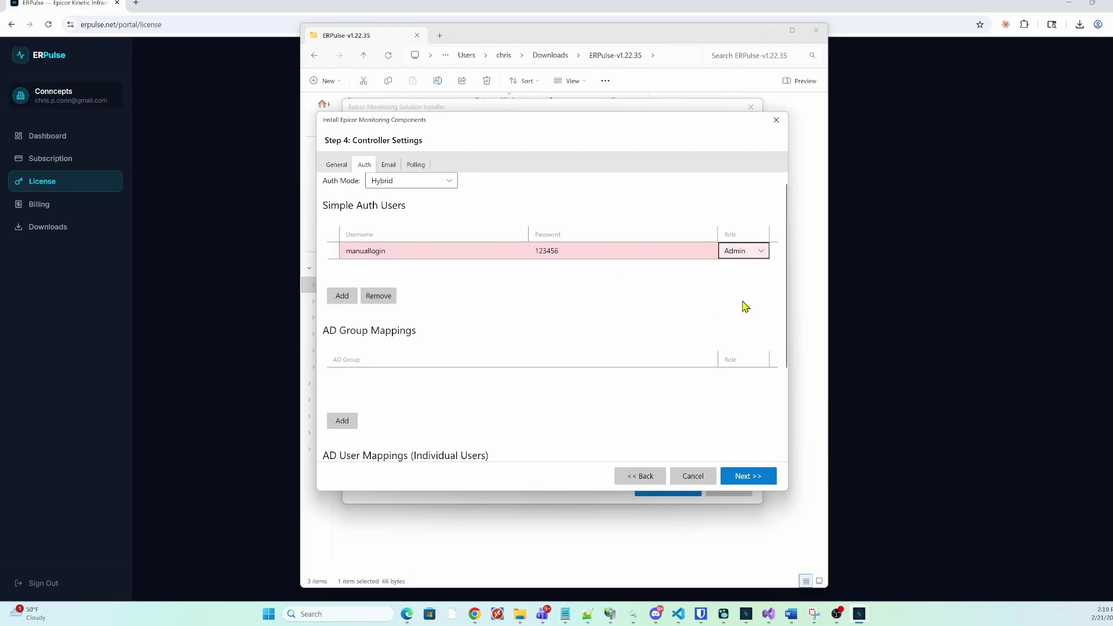
# Map AD group MYVIEWERGROUP as Viewer and add an AD user with the Admin role
pyautogui.click(400, 364)
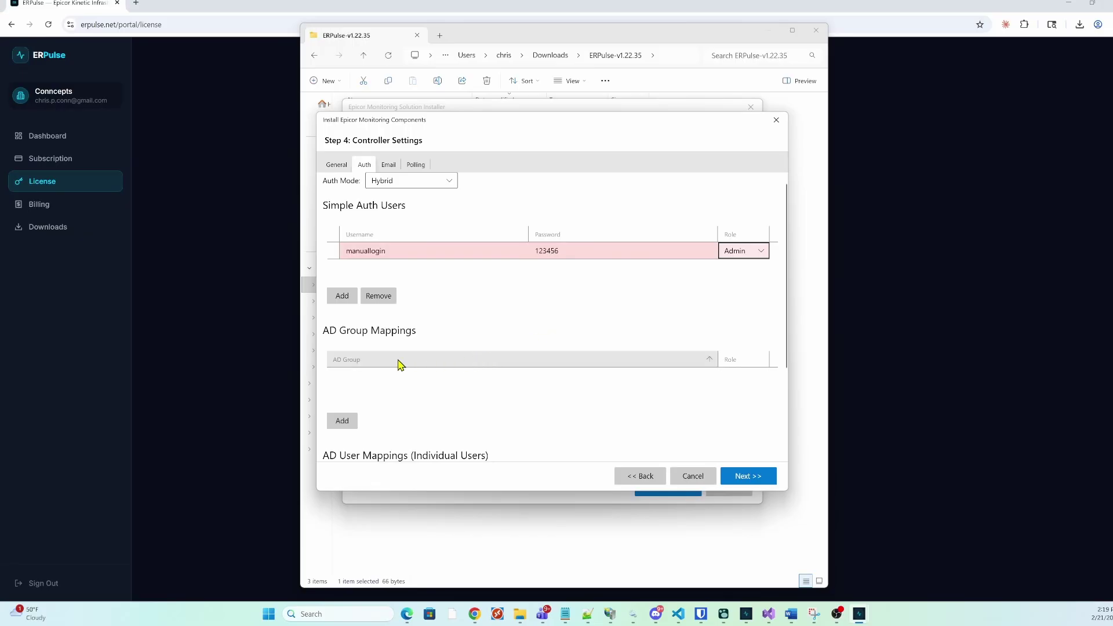
pyautogui.click(343, 421)
pyautogui.click(452, 380)
pyautogui.click(453, 382)
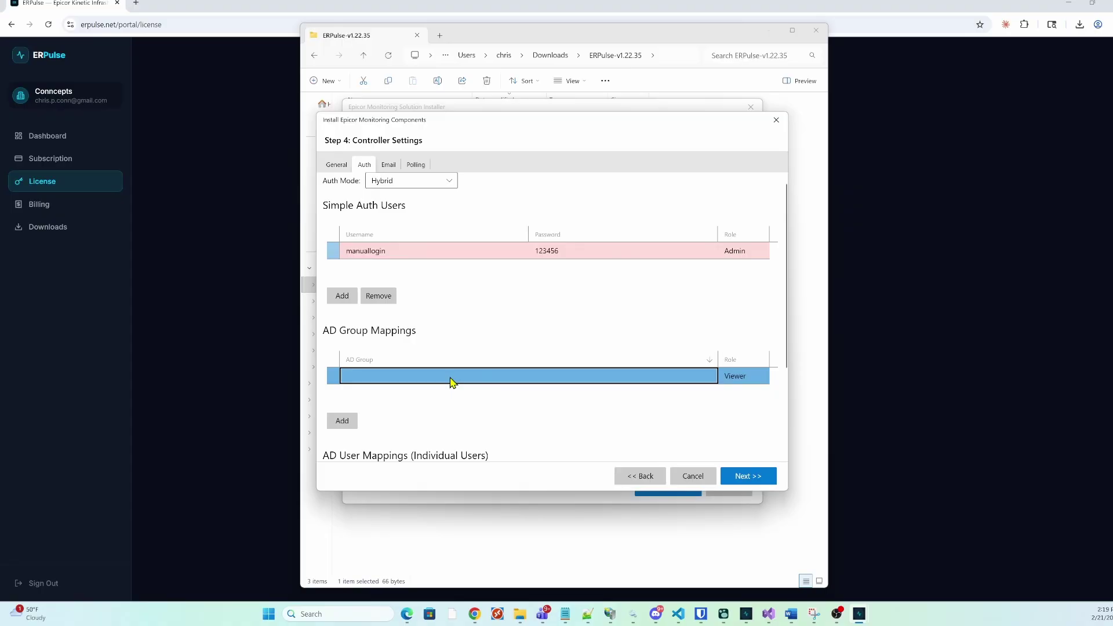
pyautogui.click(450, 377)
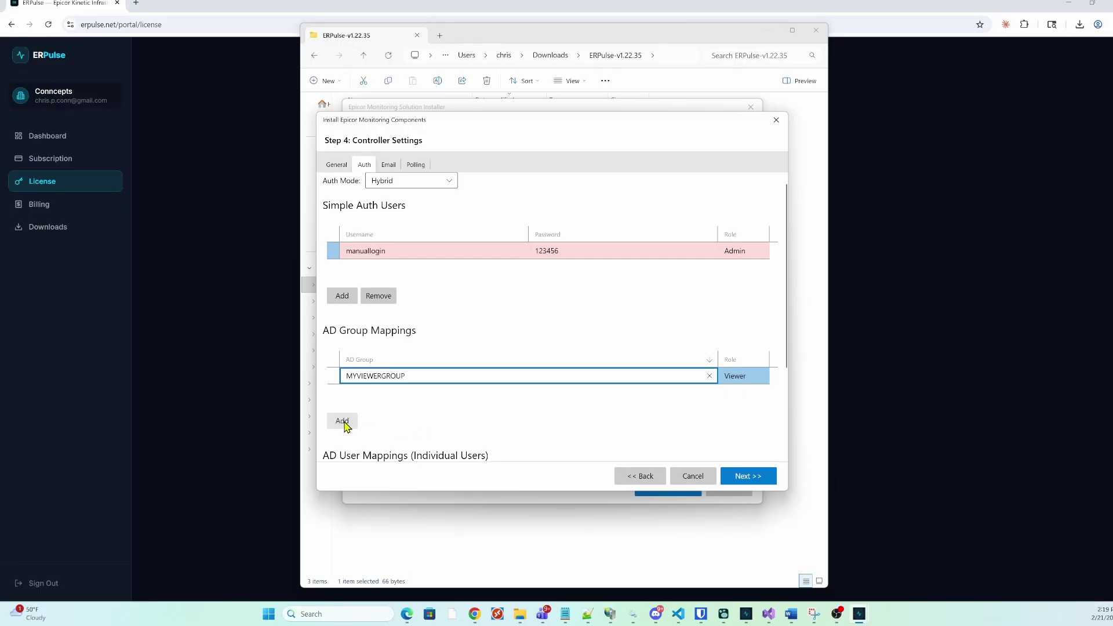
pyautogui.scroll(-3, 578, 411)
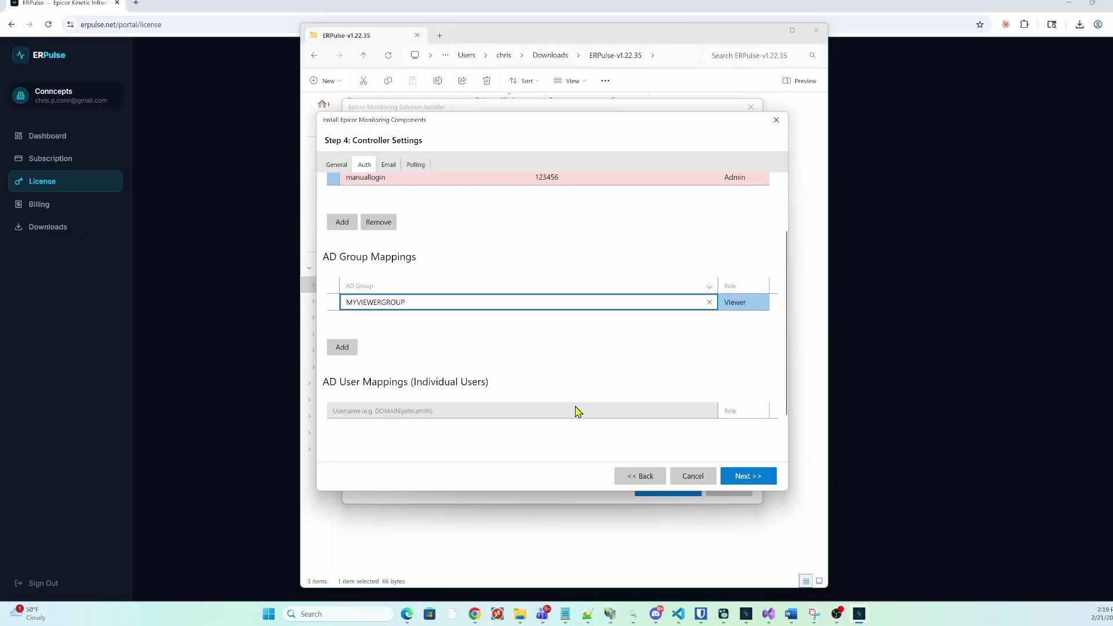
pyautogui.click(401, 370)
pyautogui.write('C')
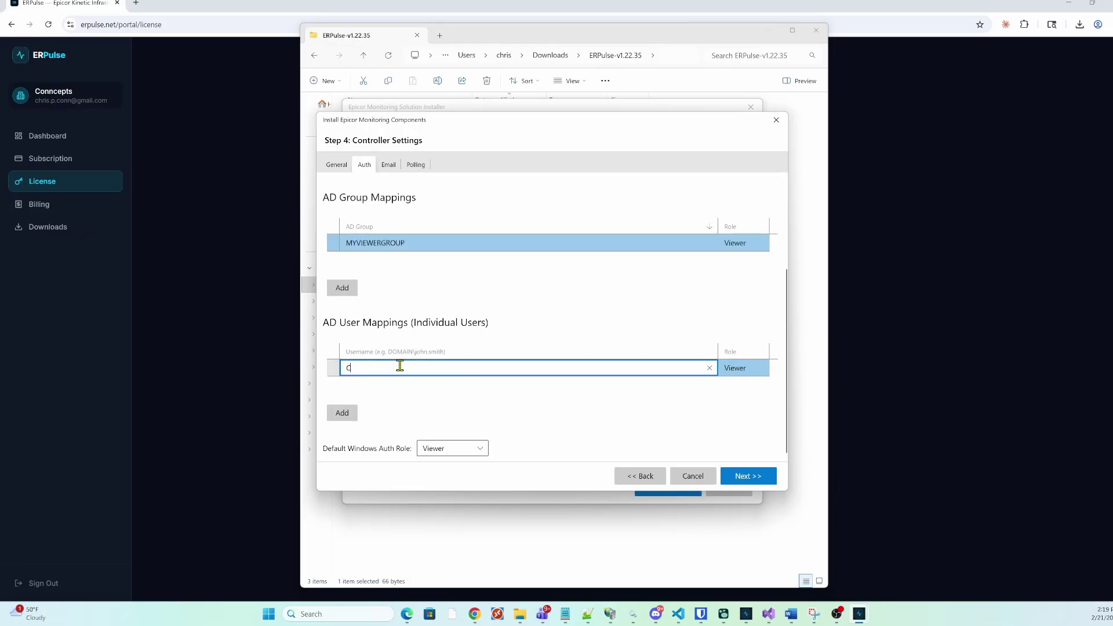
pyautogui.write('HRIS')
pyautogui.press('Tab')
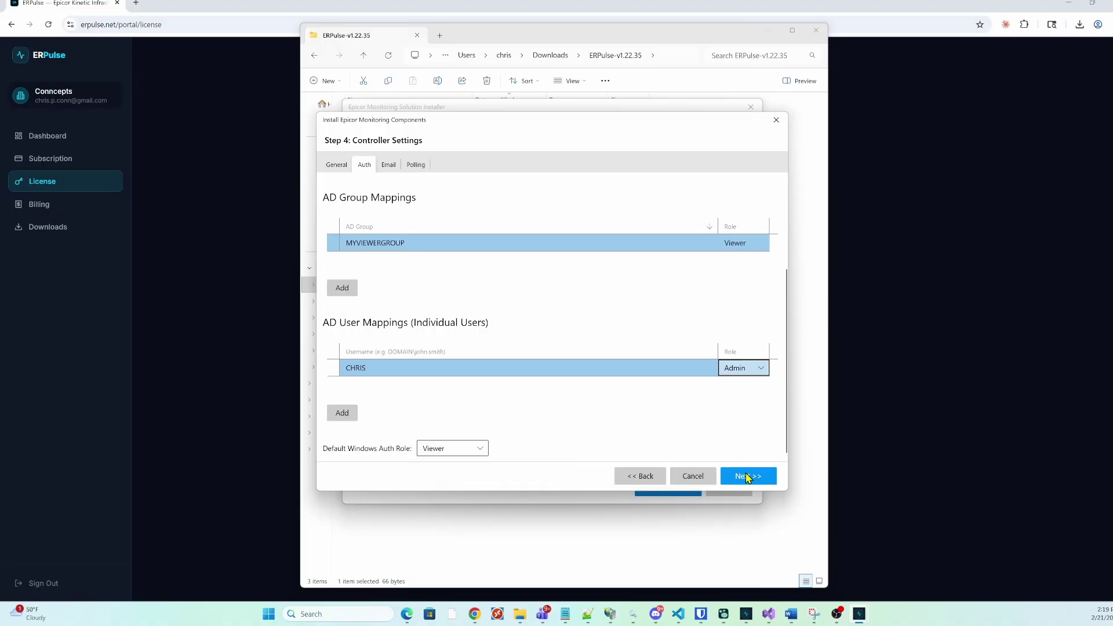
# Enable email notifications and add a recipient e-mail address to the To list
pyautogui.click(748, 477)
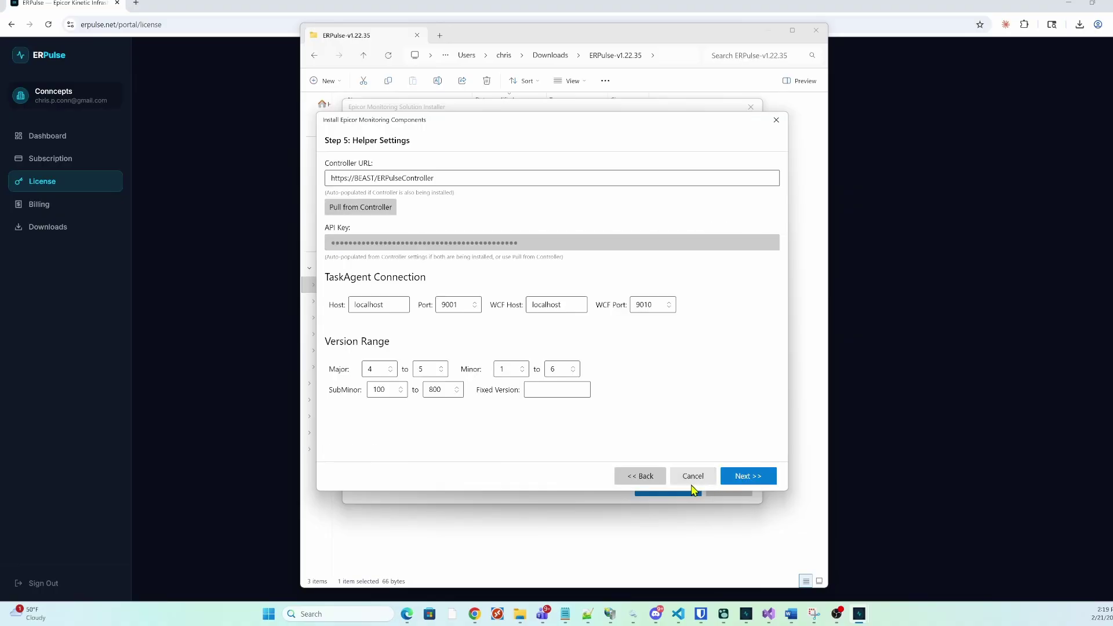
pyautogui.click(633, 483)
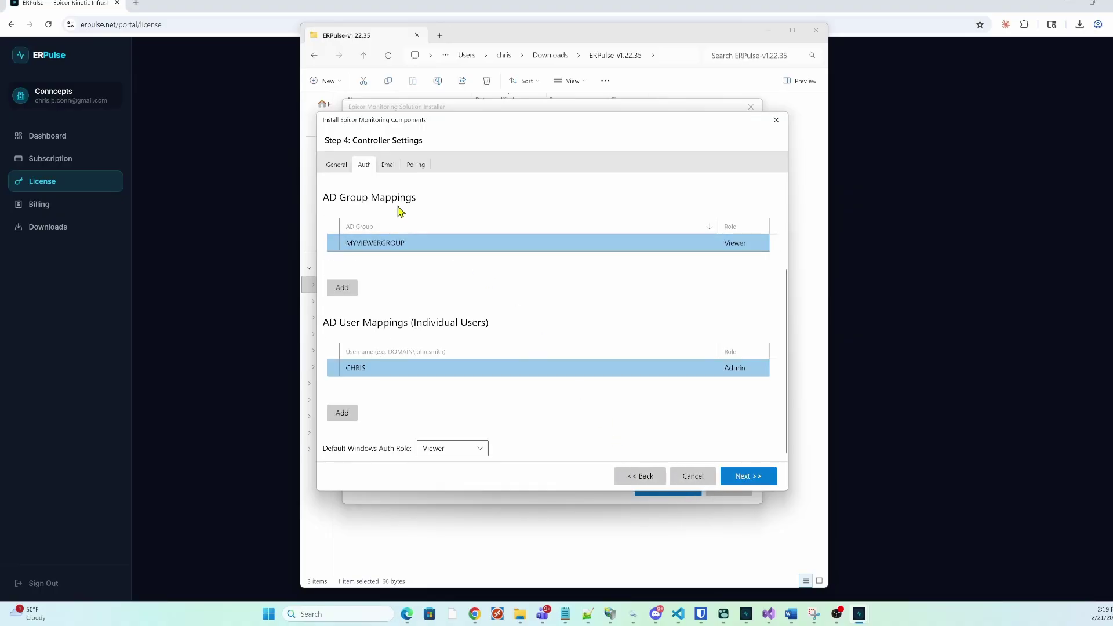
pyautogui.click(389, 167)
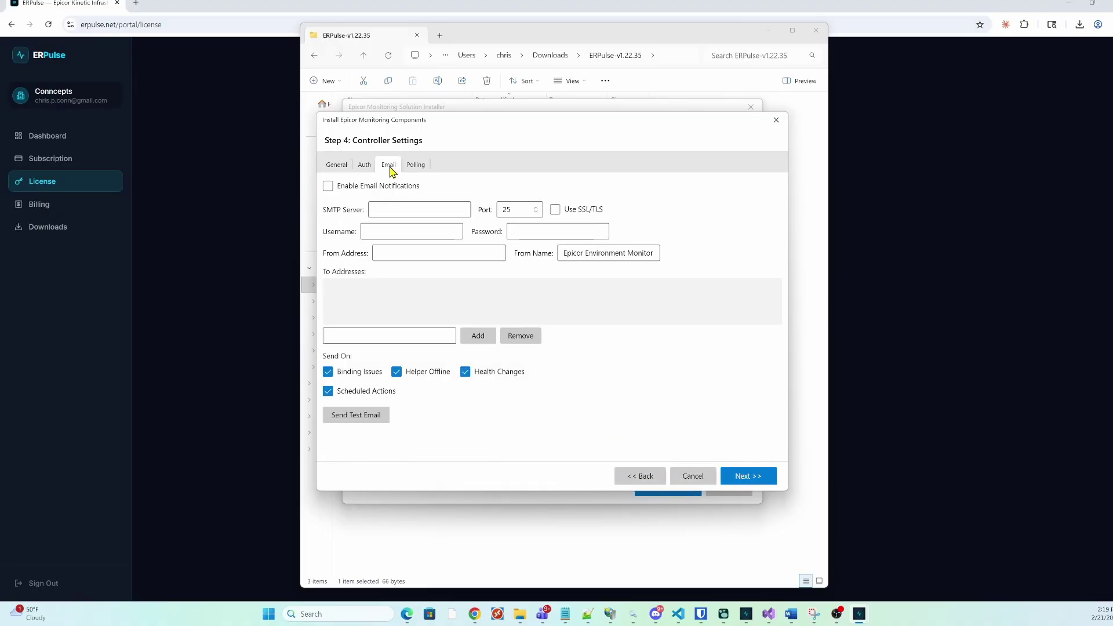
pyautogui.click(366, 188)
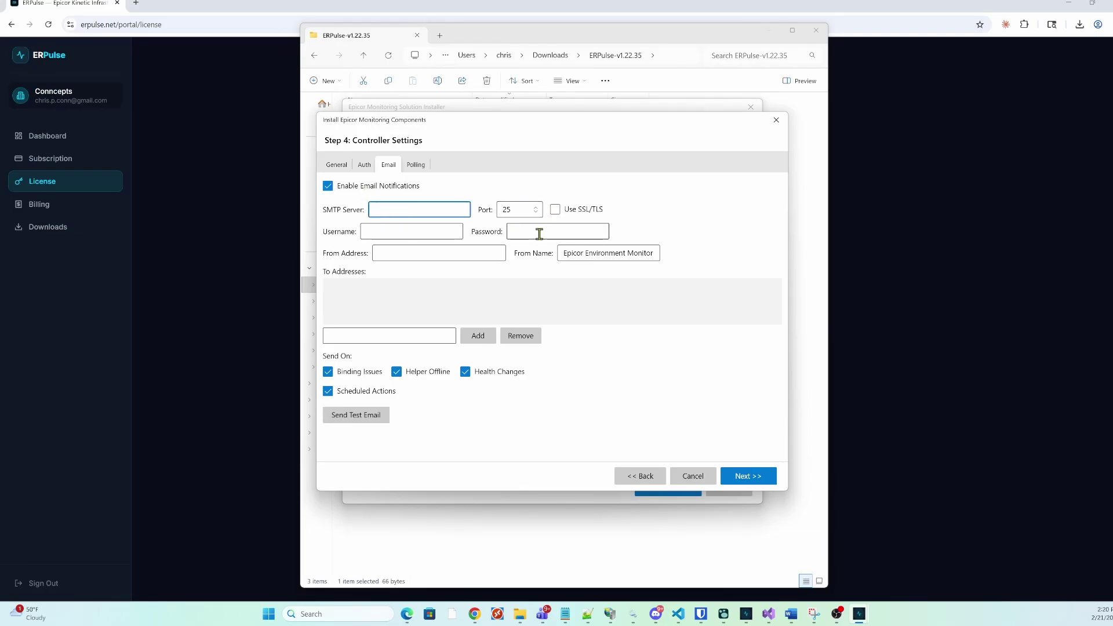
pyautogui.click(376, 335)
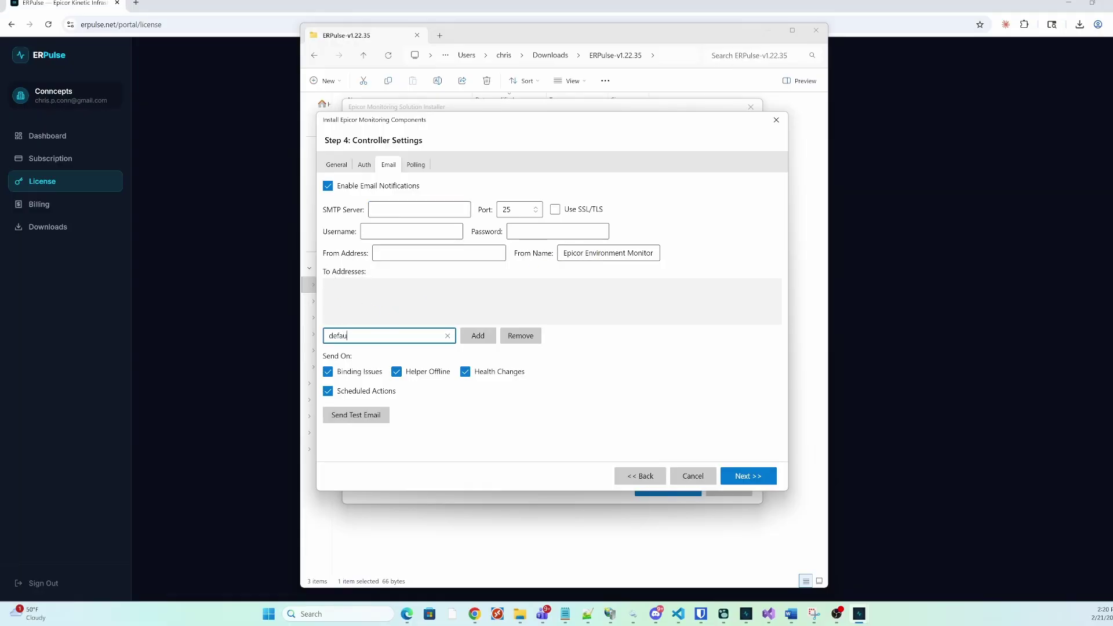
pyautogui.click(470, 339)
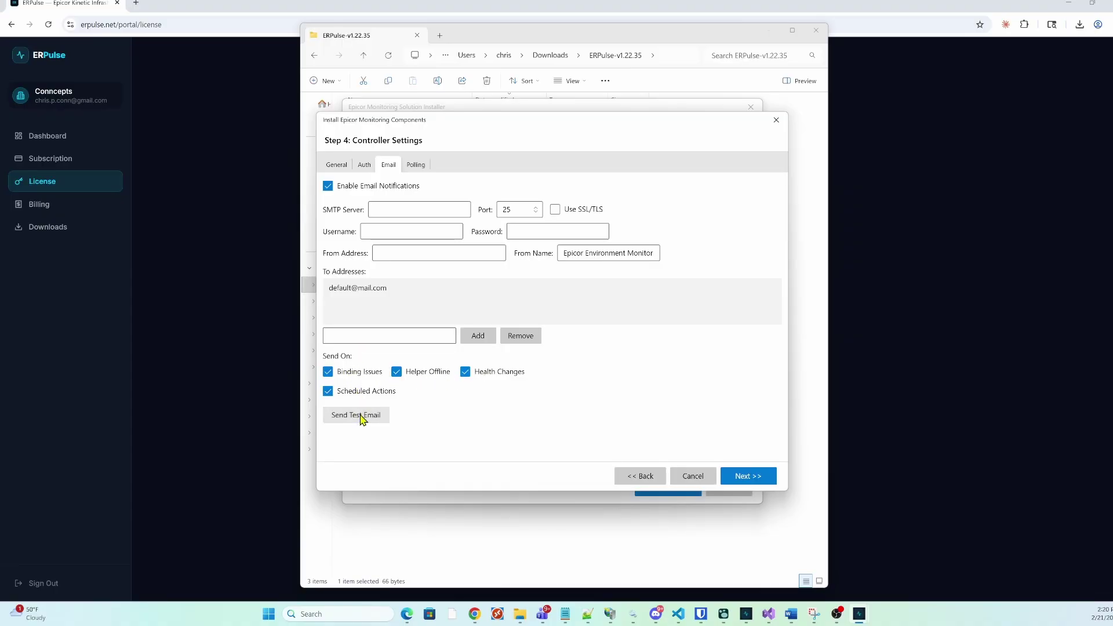
pyautogui.click(330, 188)
# Keep the Poll Interval at 60 and continue to Step 5: Helper Settings
pyautogui.click(417, 165)
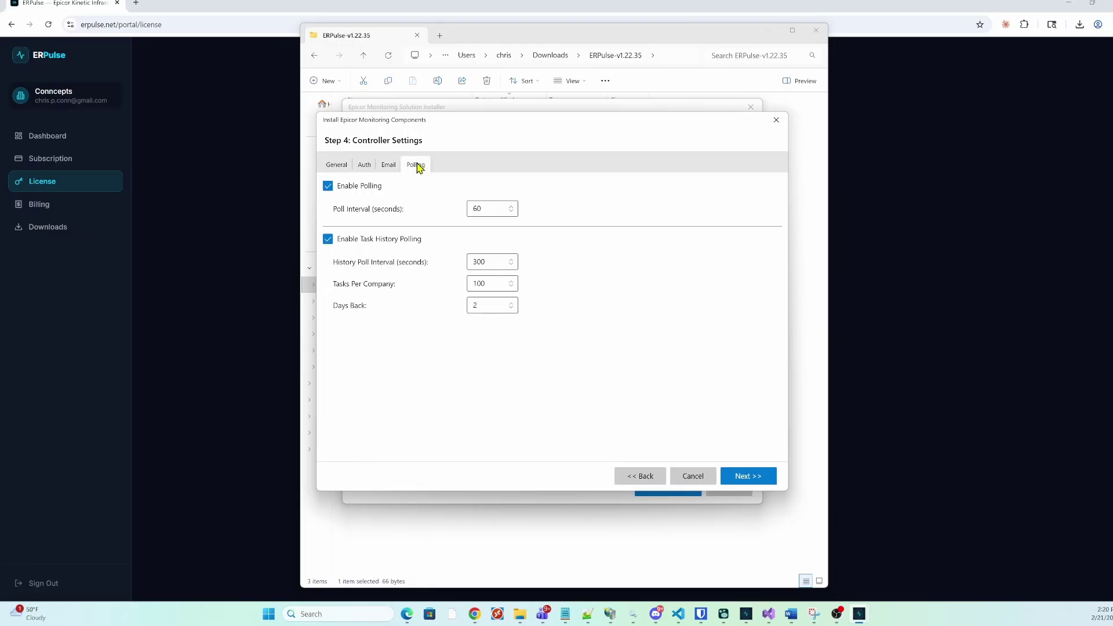
pyautogui.doubleClick(476, 209)
pyautogui.press('Return')
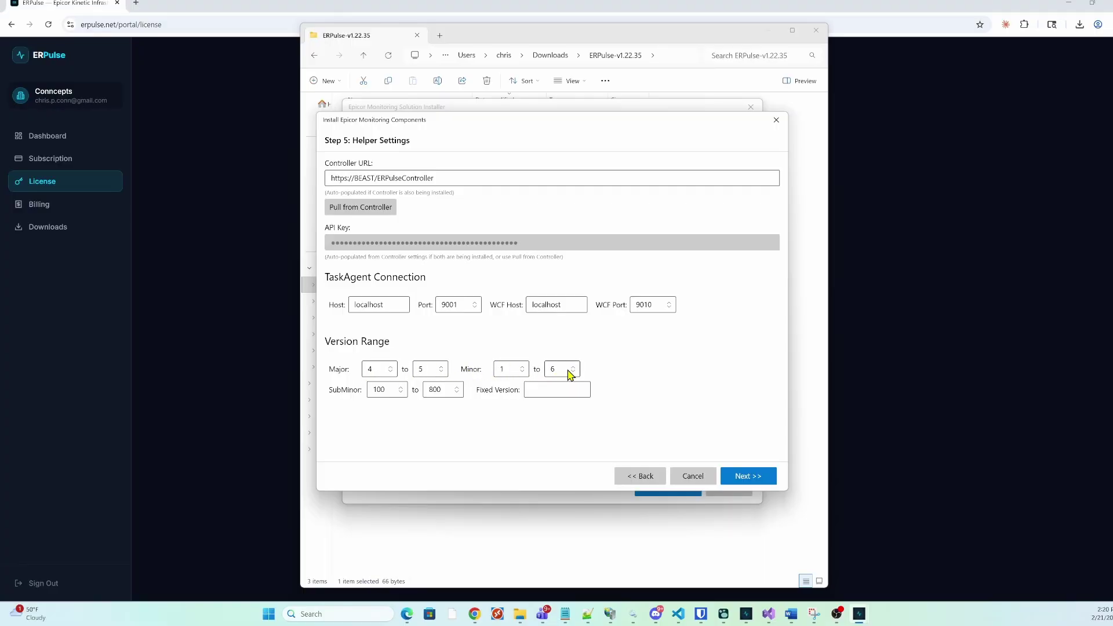
# Go through Helper Settings and the prerequisite checks, review the summary, and install Controller and Helper
pyautogui.click(742, 477)
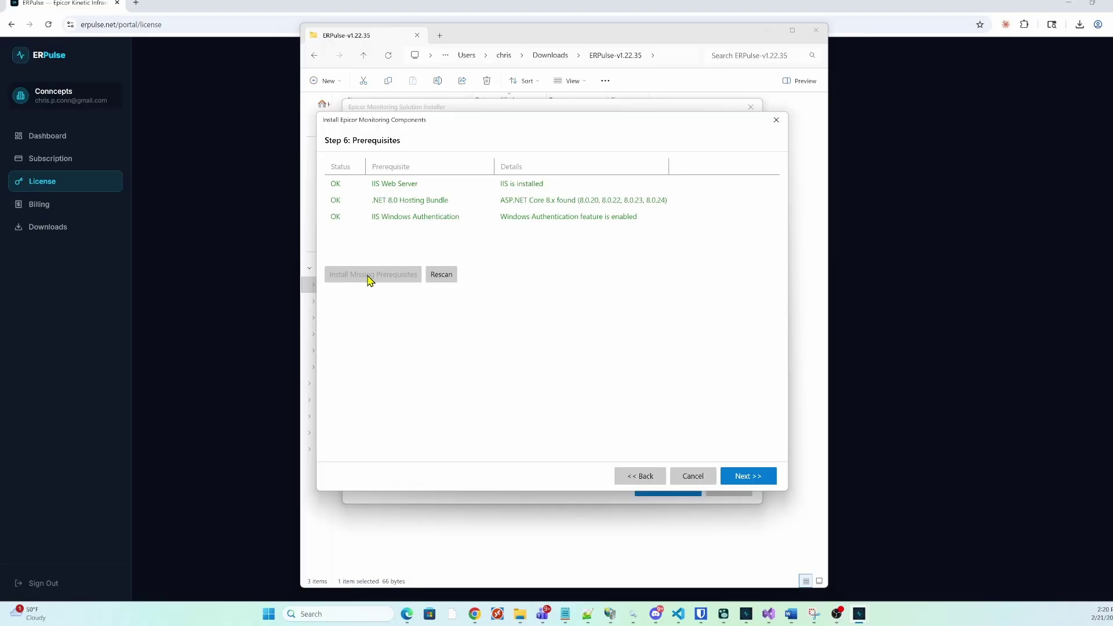
pyautogui.click(742, 476)
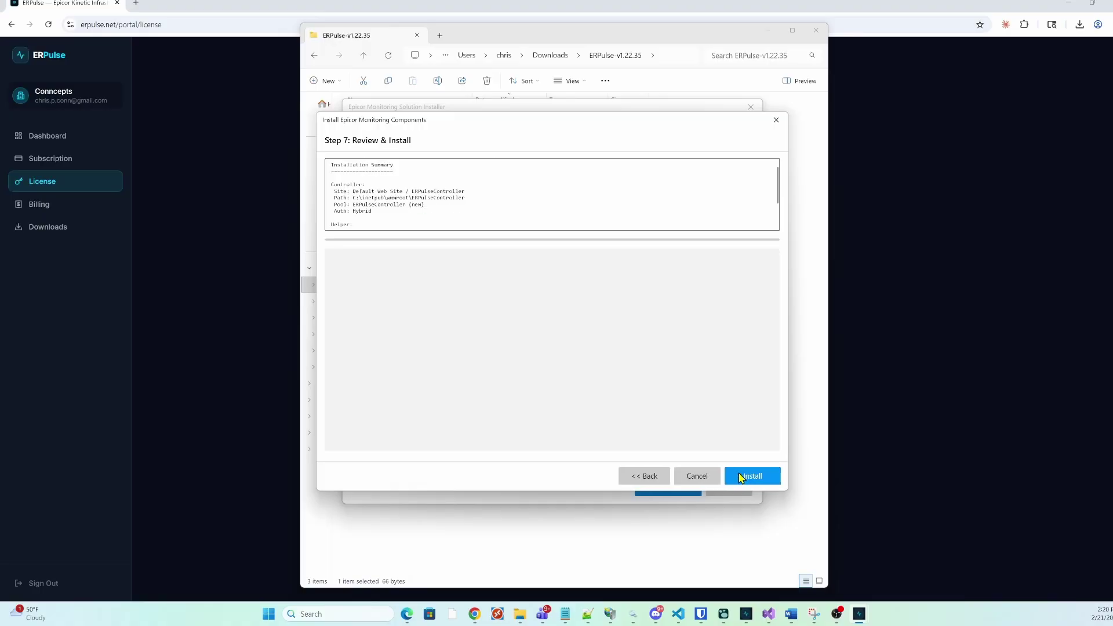
pyautogui.scroll(-2, 551, 191)
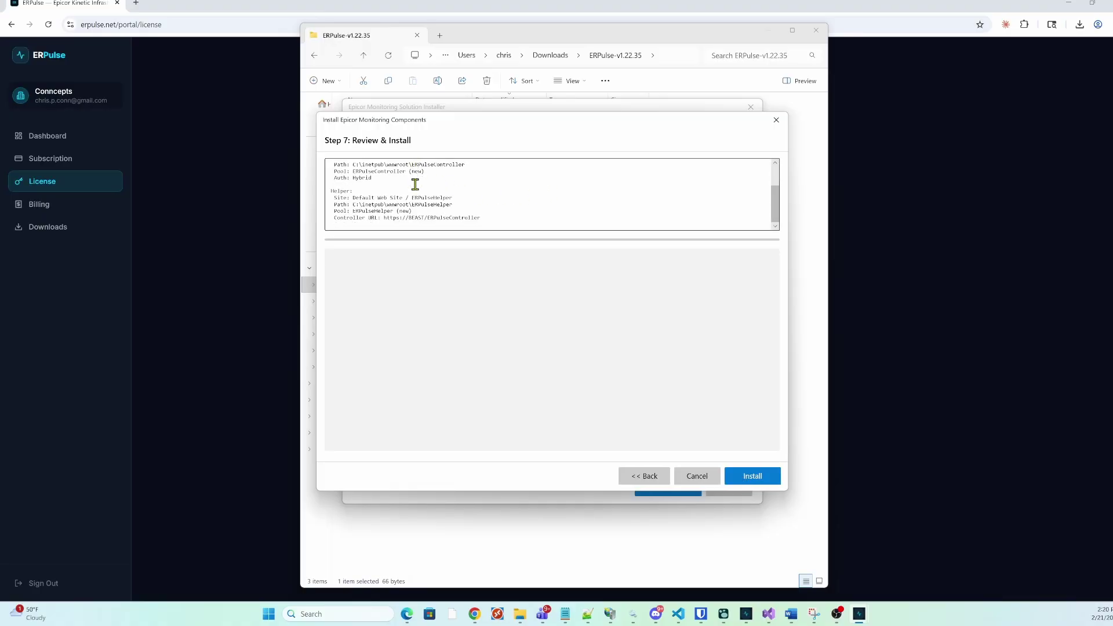
pyautogui.click(747, 476)
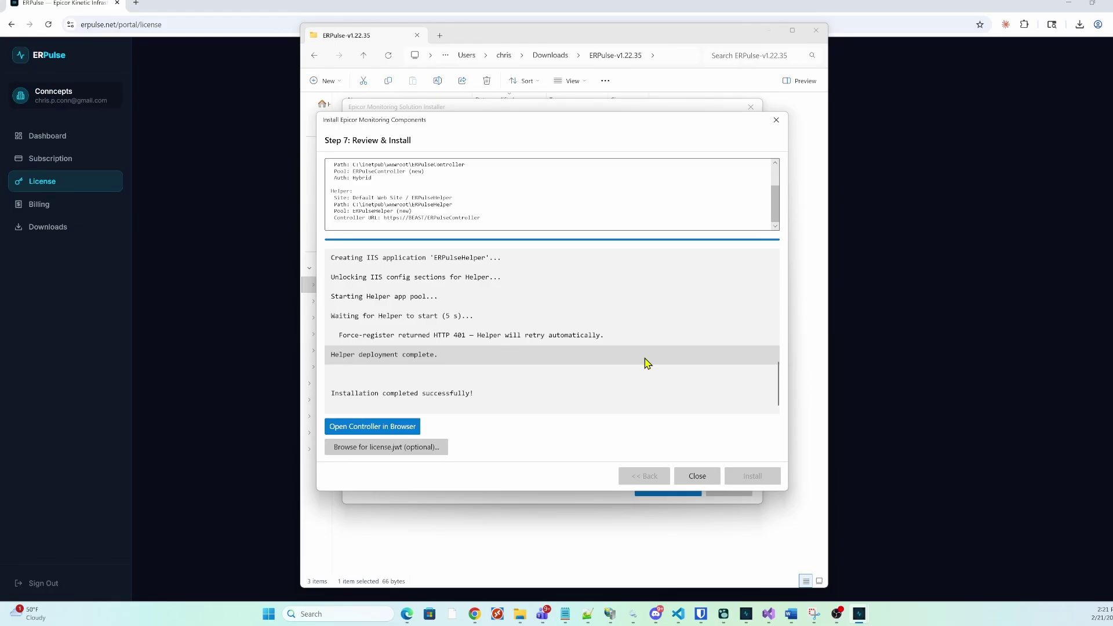
# Install license.jwt from Downloads and open the Controller dashboard in the browser
pyautogui.click(365, 453)
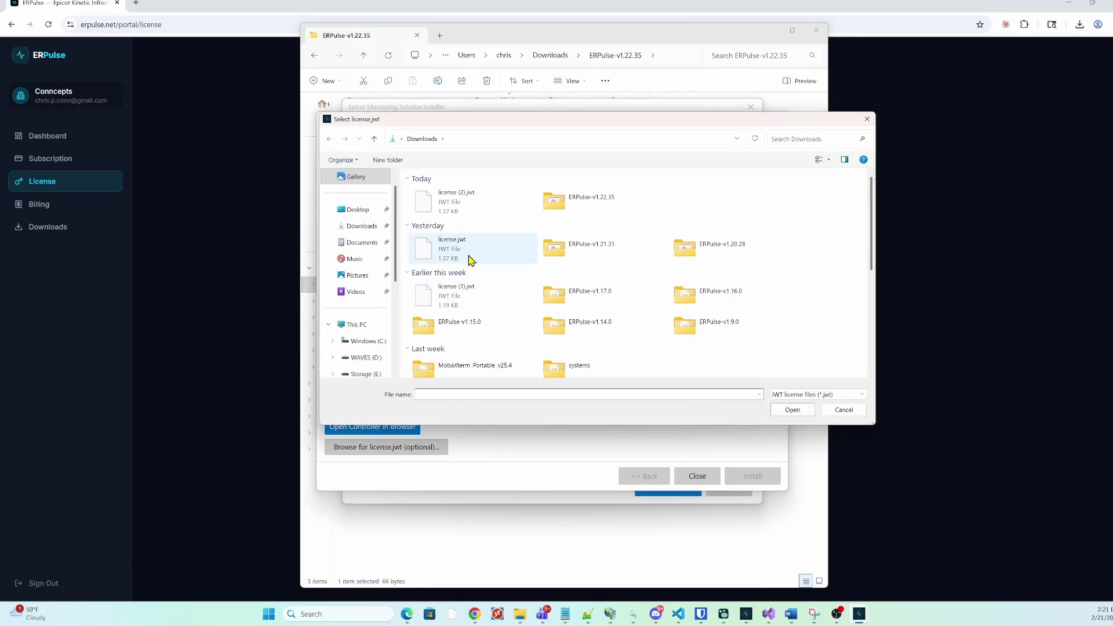
pyautogui.doubleClick(470, 261)
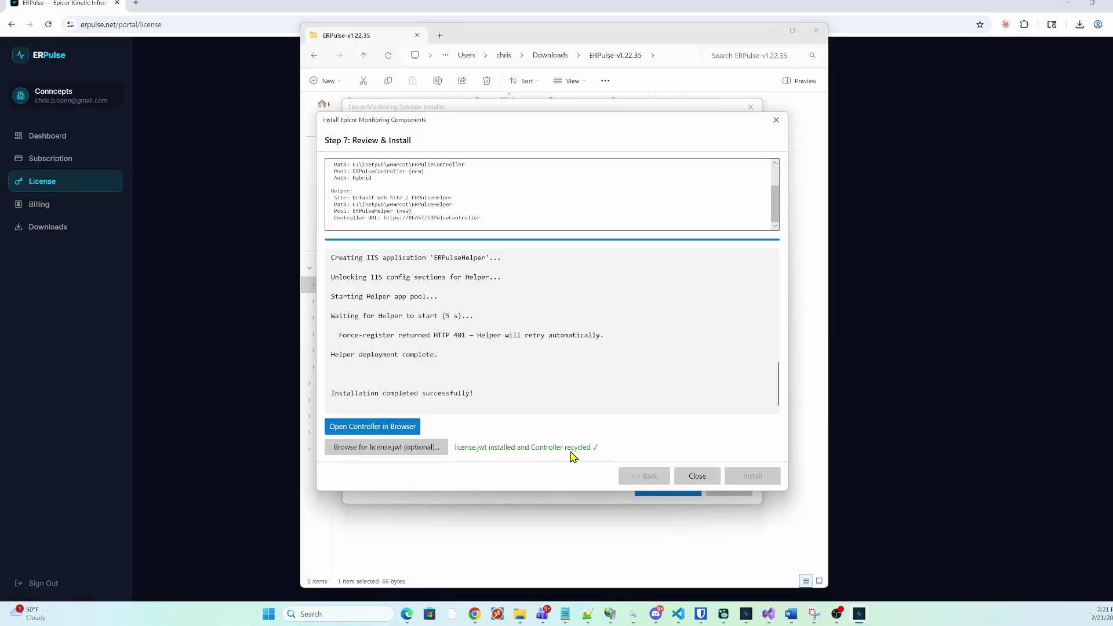
pyautogui.click(382, 428)
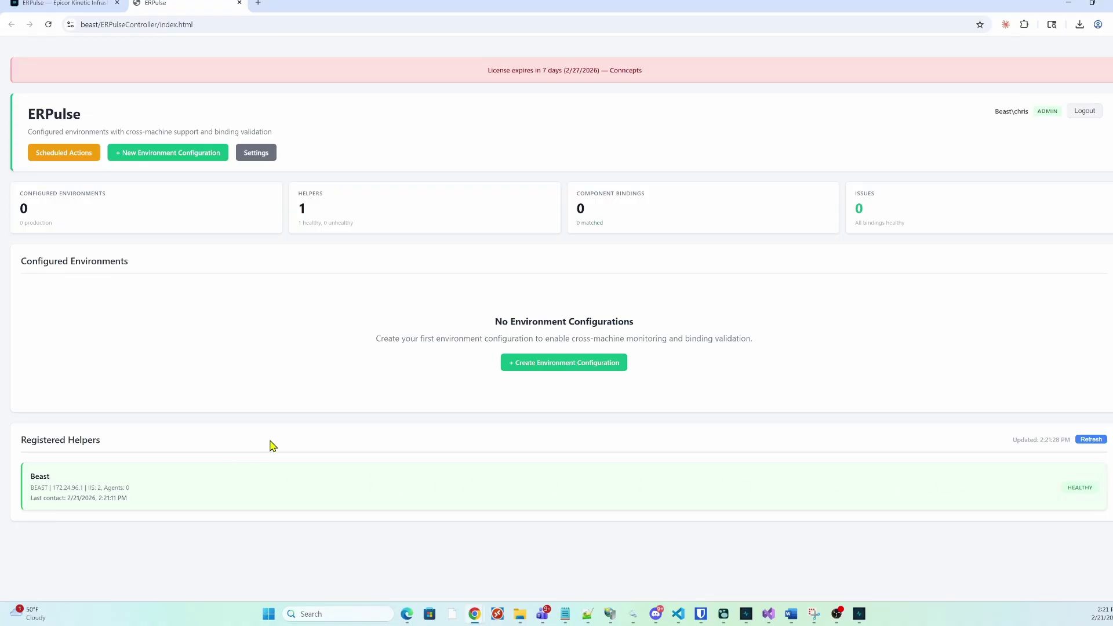
# On the Controller dashboard, highlight the 'No Environment Configurations' heading beside the one healthy registered helper
pyautogui.moveTo(502, 322); pyautogui.dragTo(672, 330)
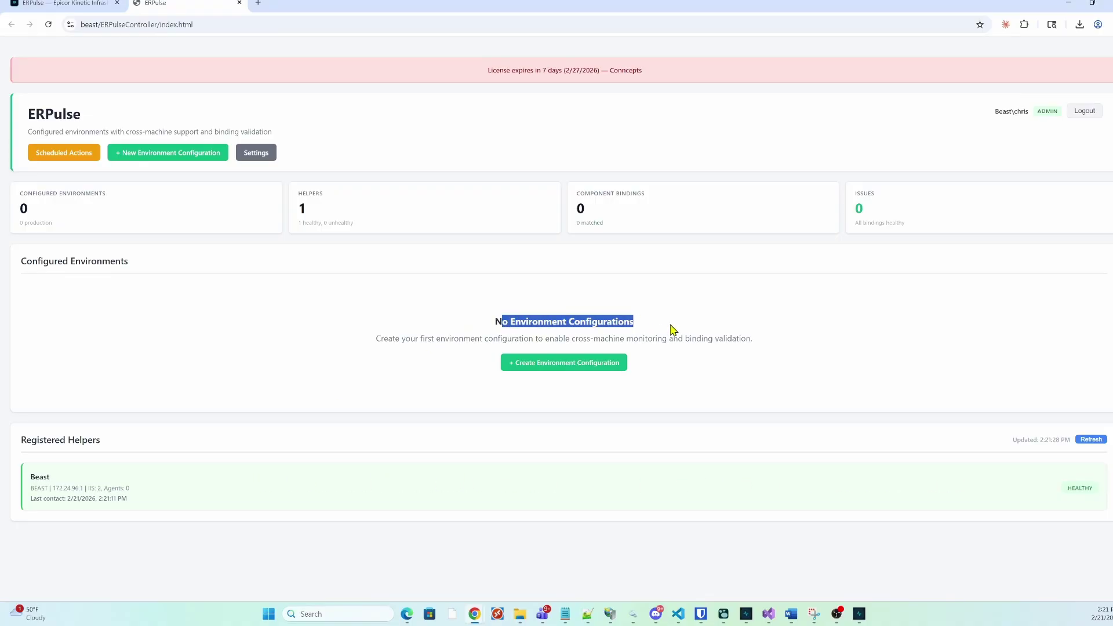